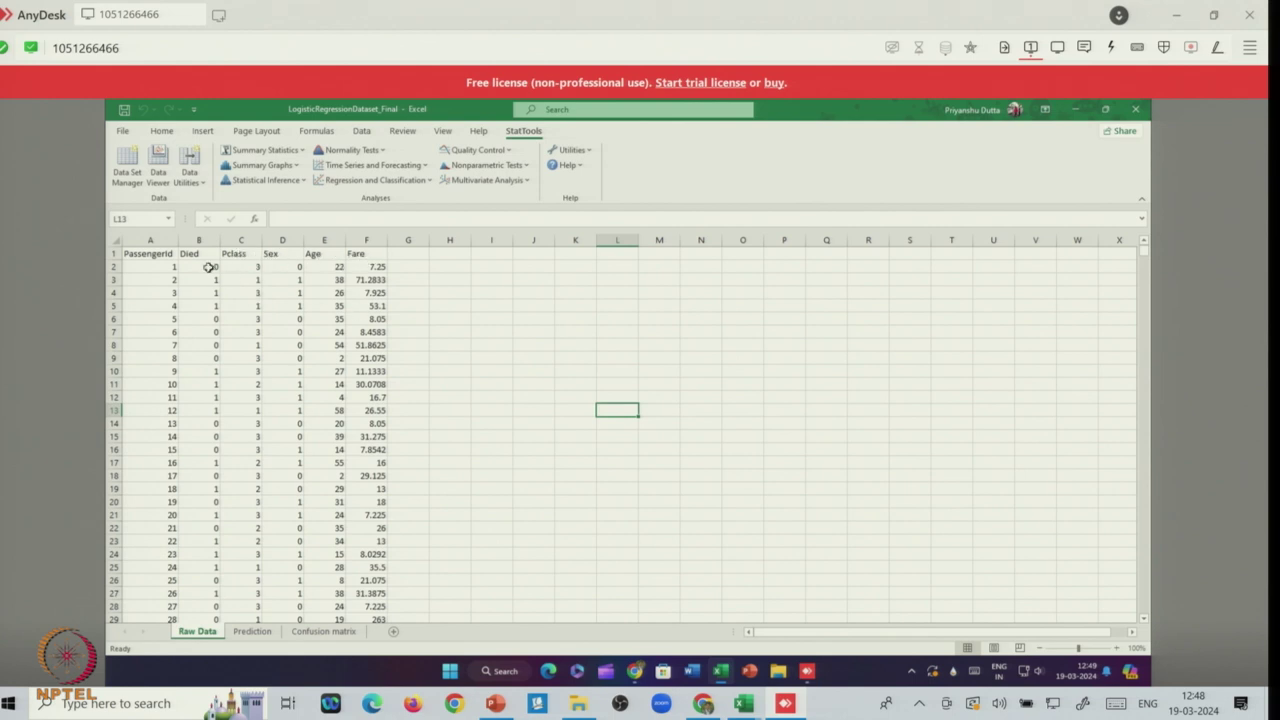
Examine the Died column and the predictor columns Pclass, Sex, Age and Fare in the raw passenger data
click(250, 291)
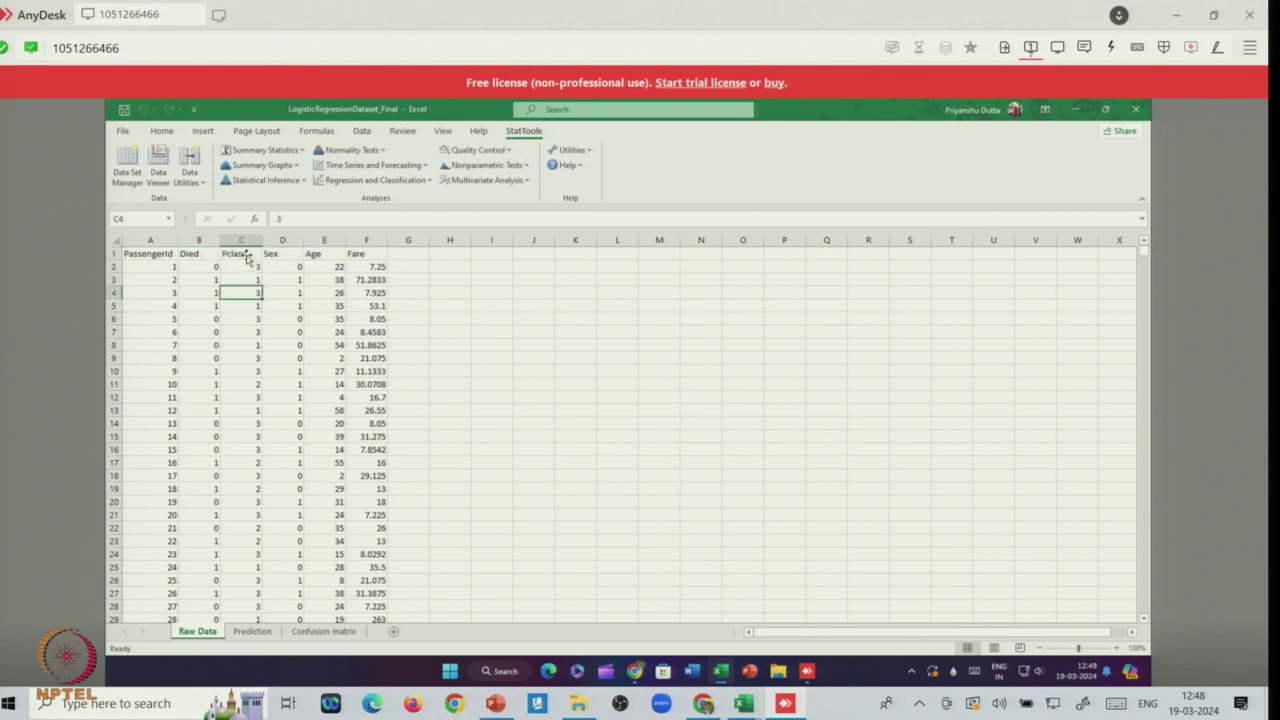
drag(248, 258, 375, 264)
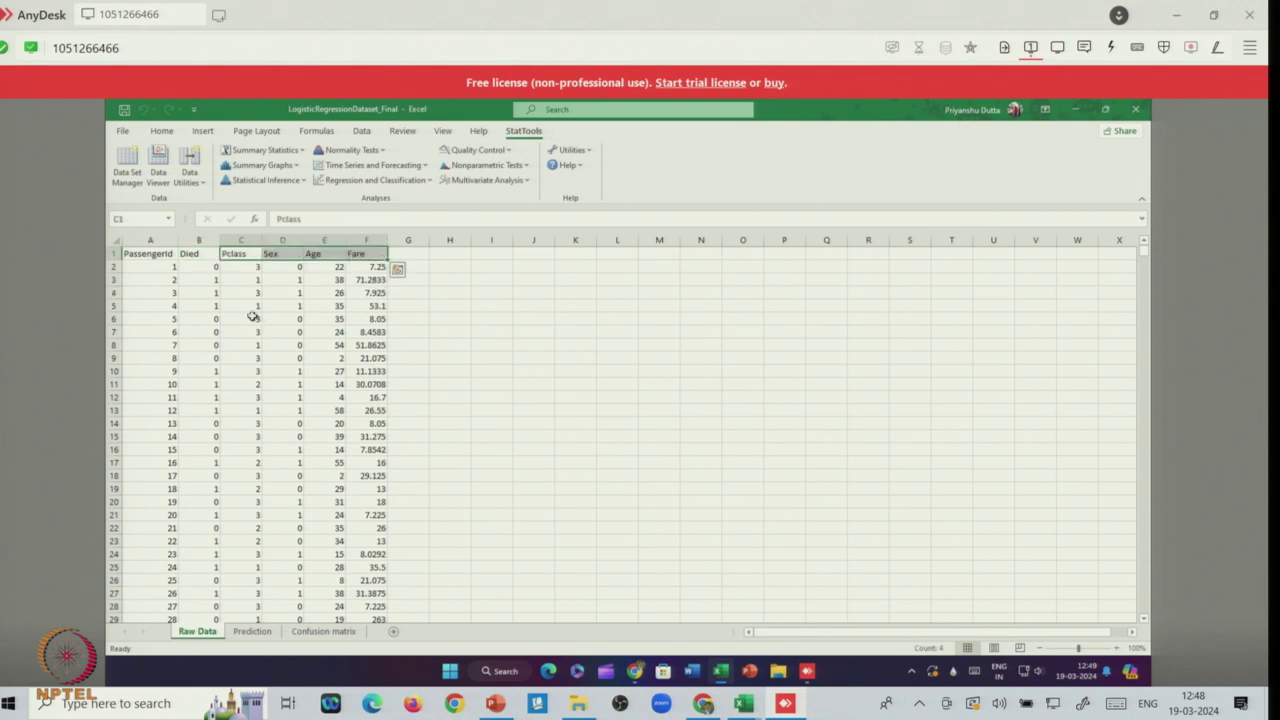
click(236, 255)
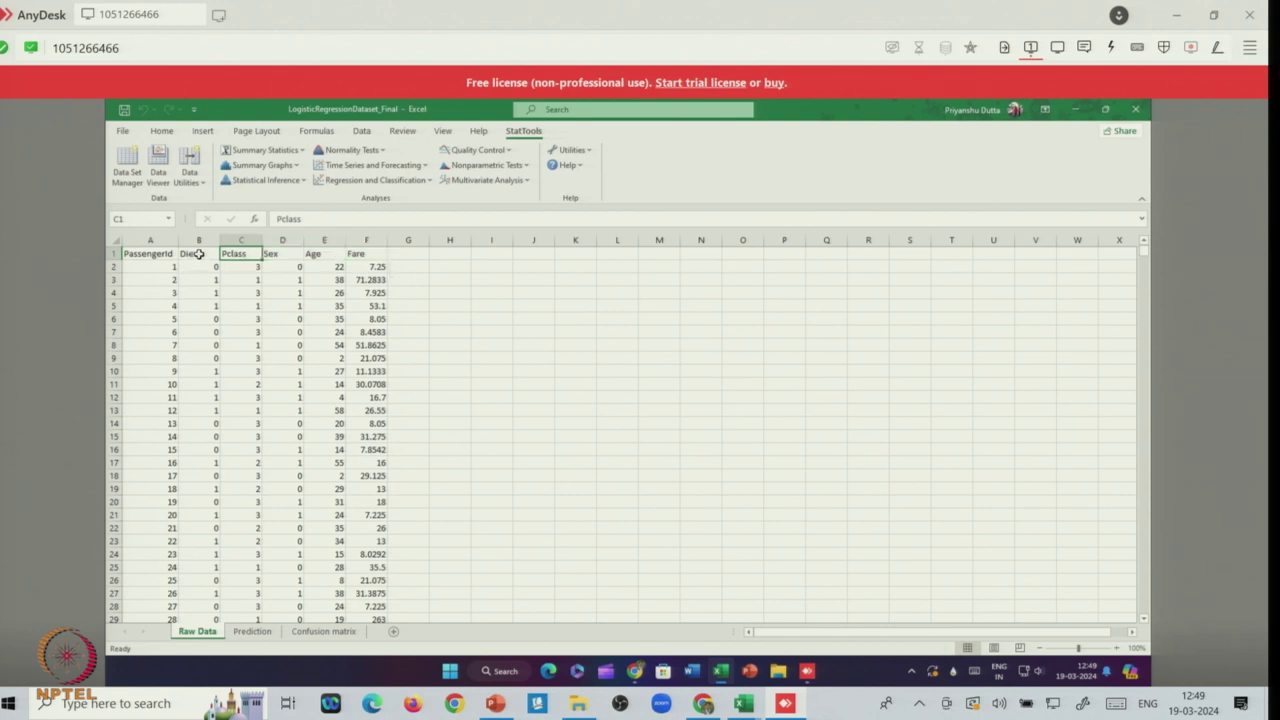
drag(199, 253, 216, 621)
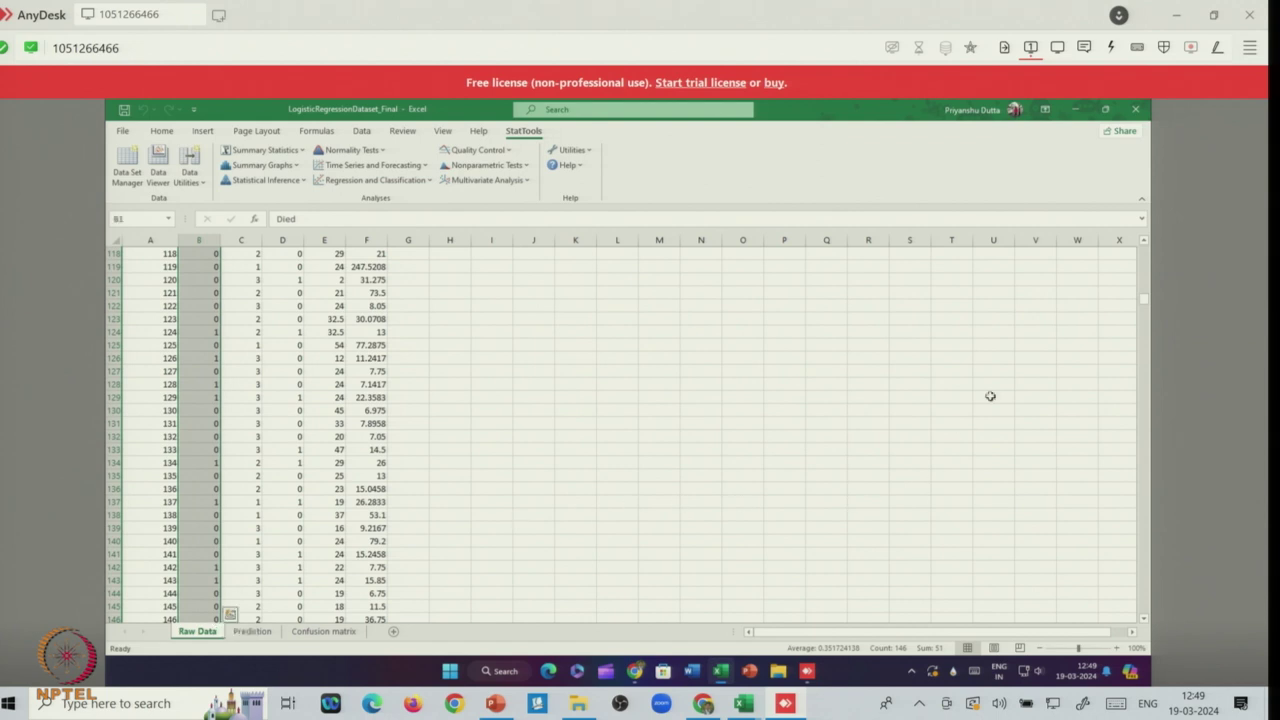
drag(1147, 305, 720, 385)
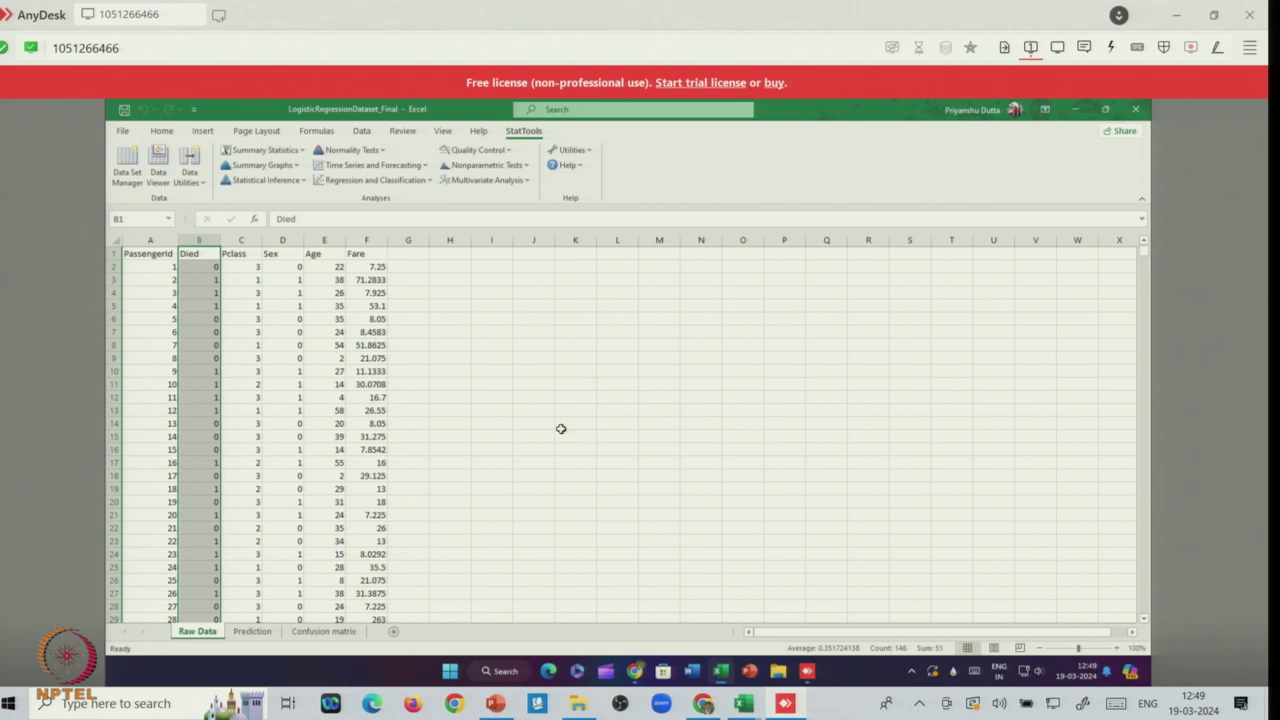
click(534, 421)
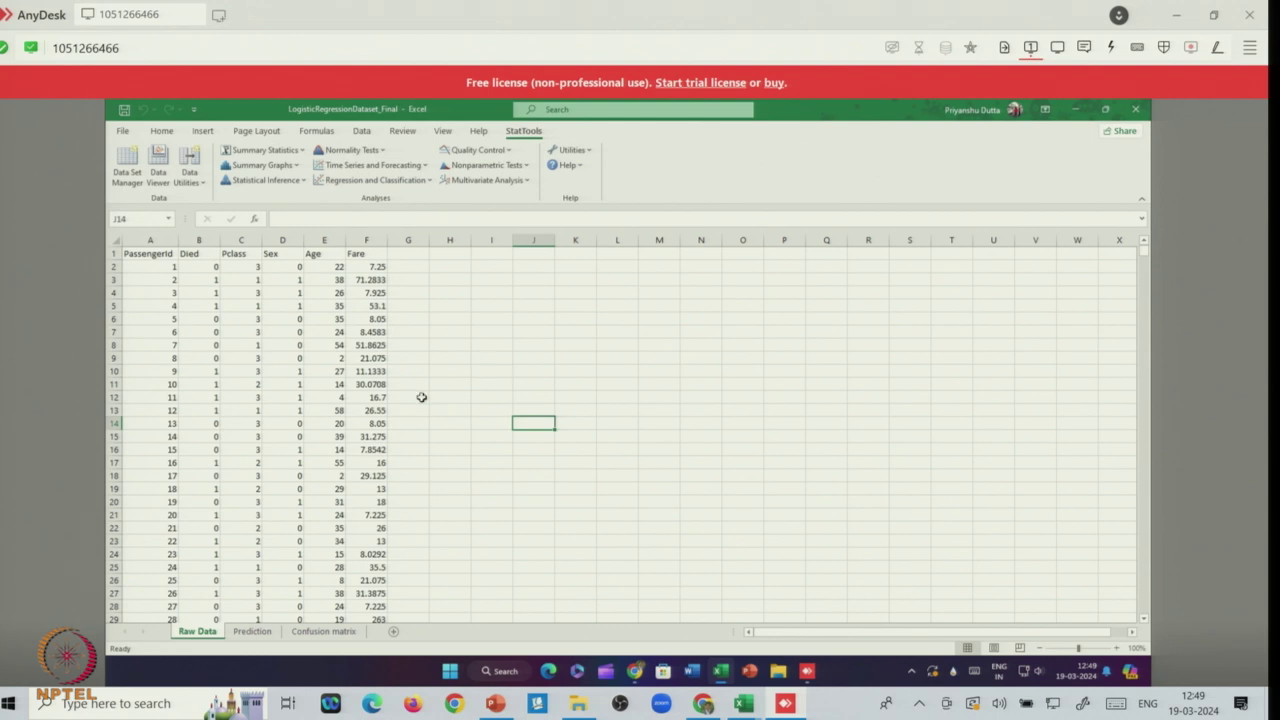
click(455, 343)
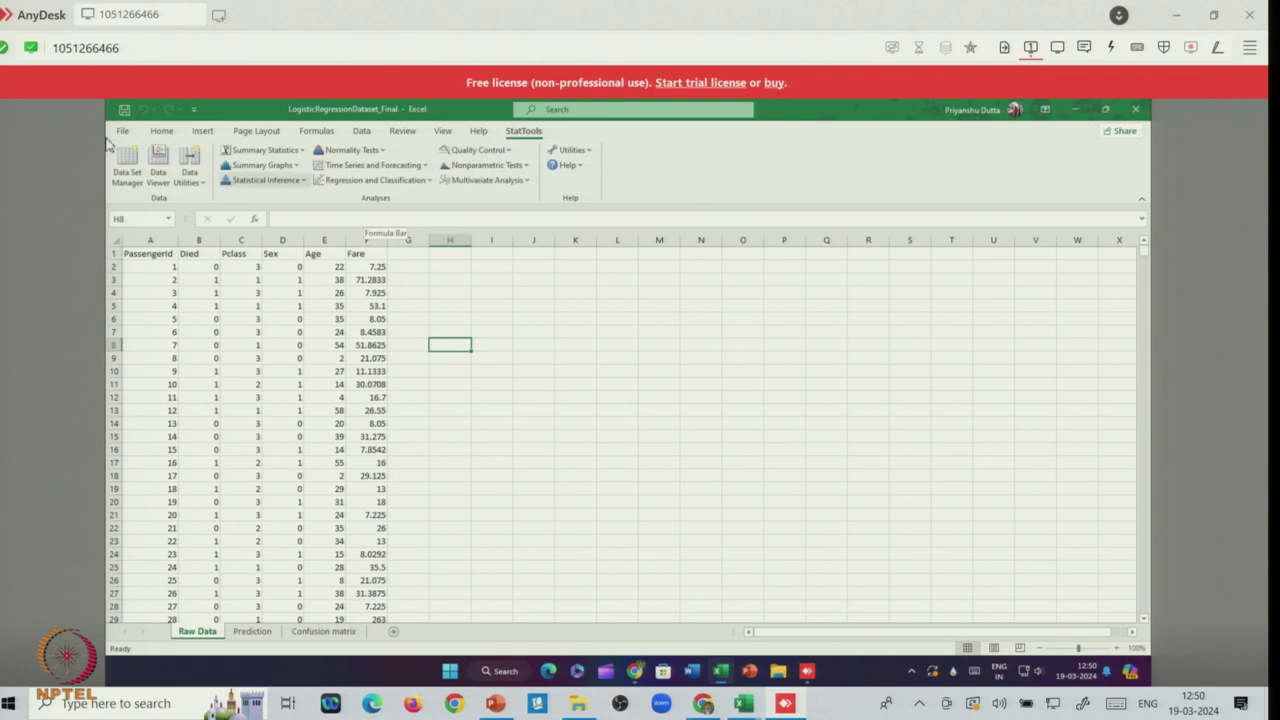
Define a new StatTools data set covering the range A1:F890 of the Raw Data sheet
click(160, 132)
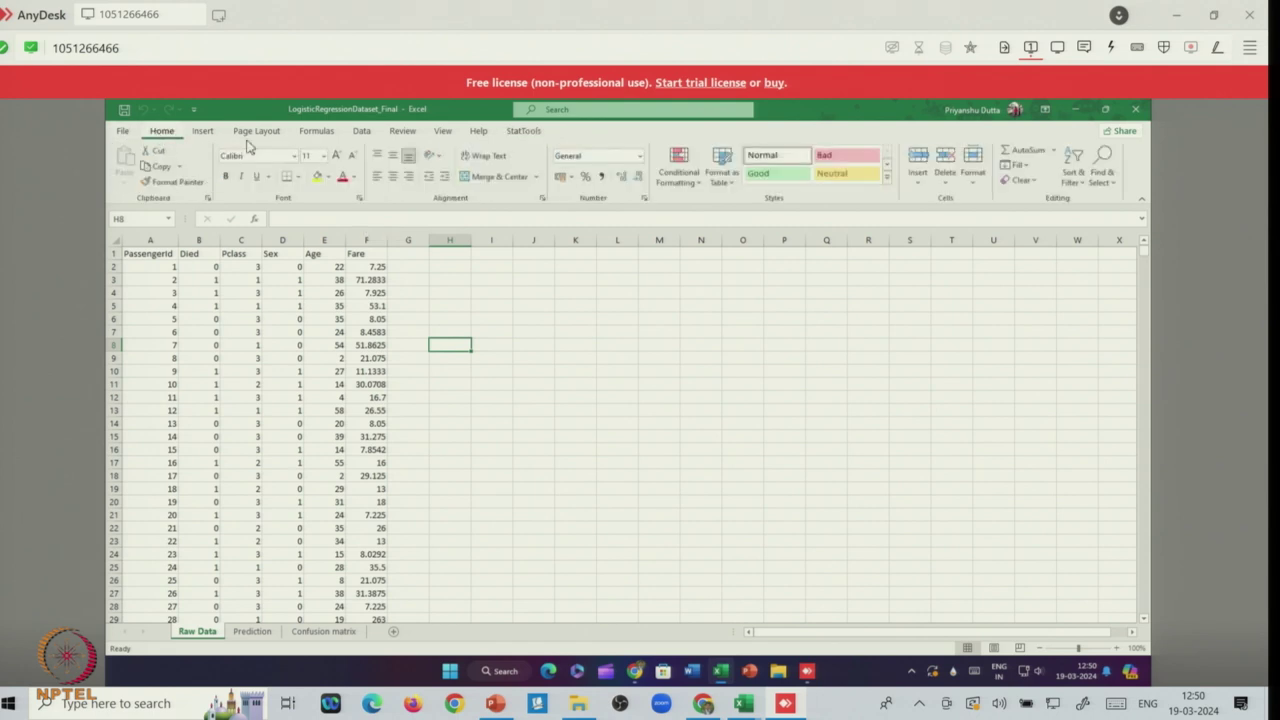
click(524, 134)
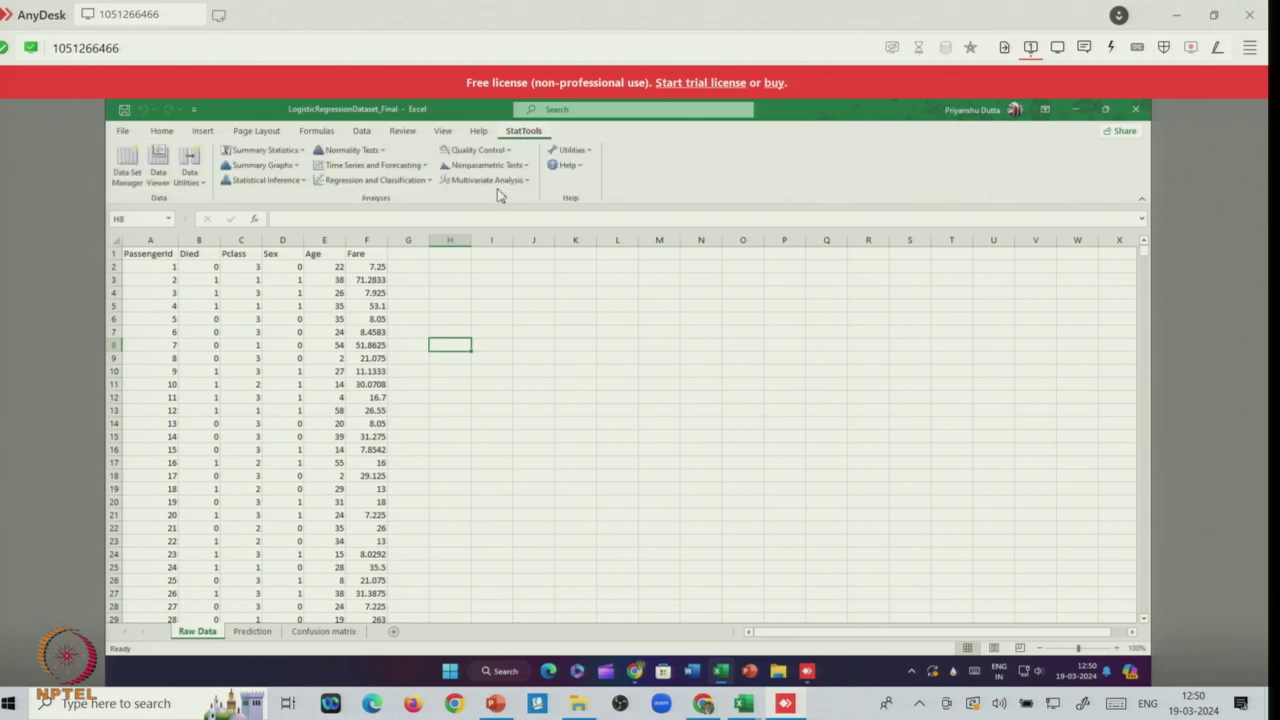
click(127, 178)
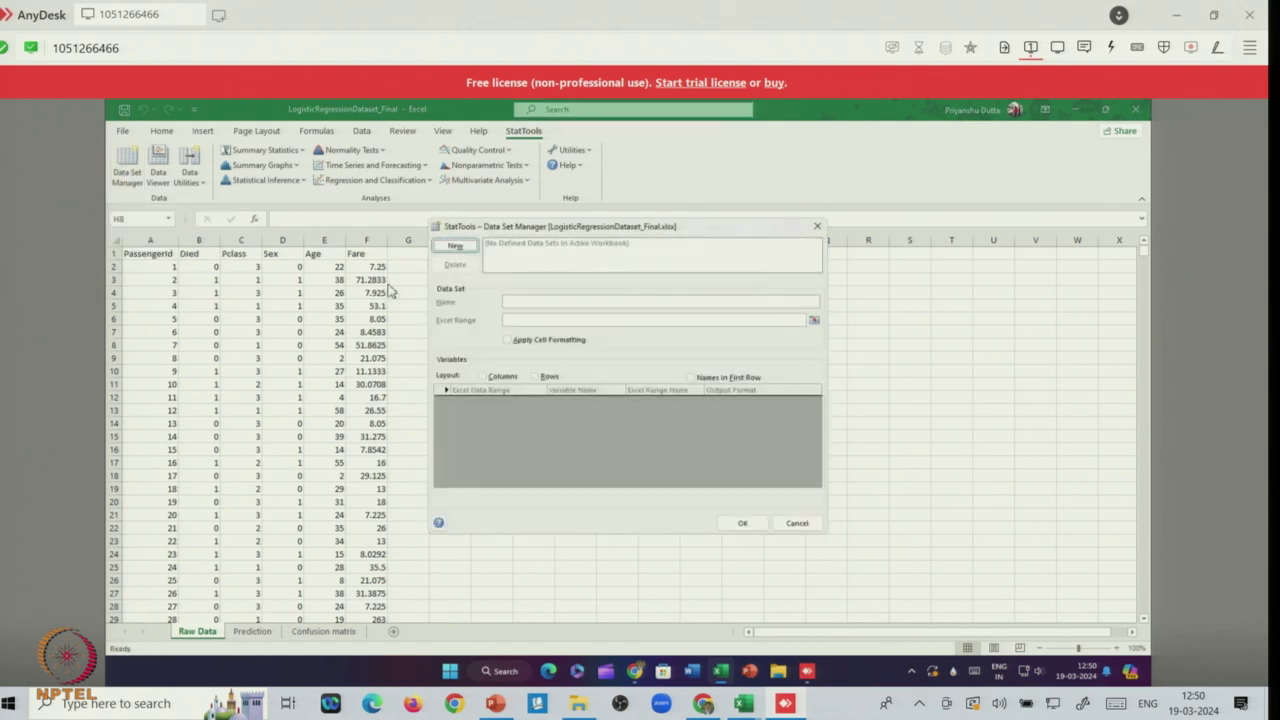
click(455, 247)
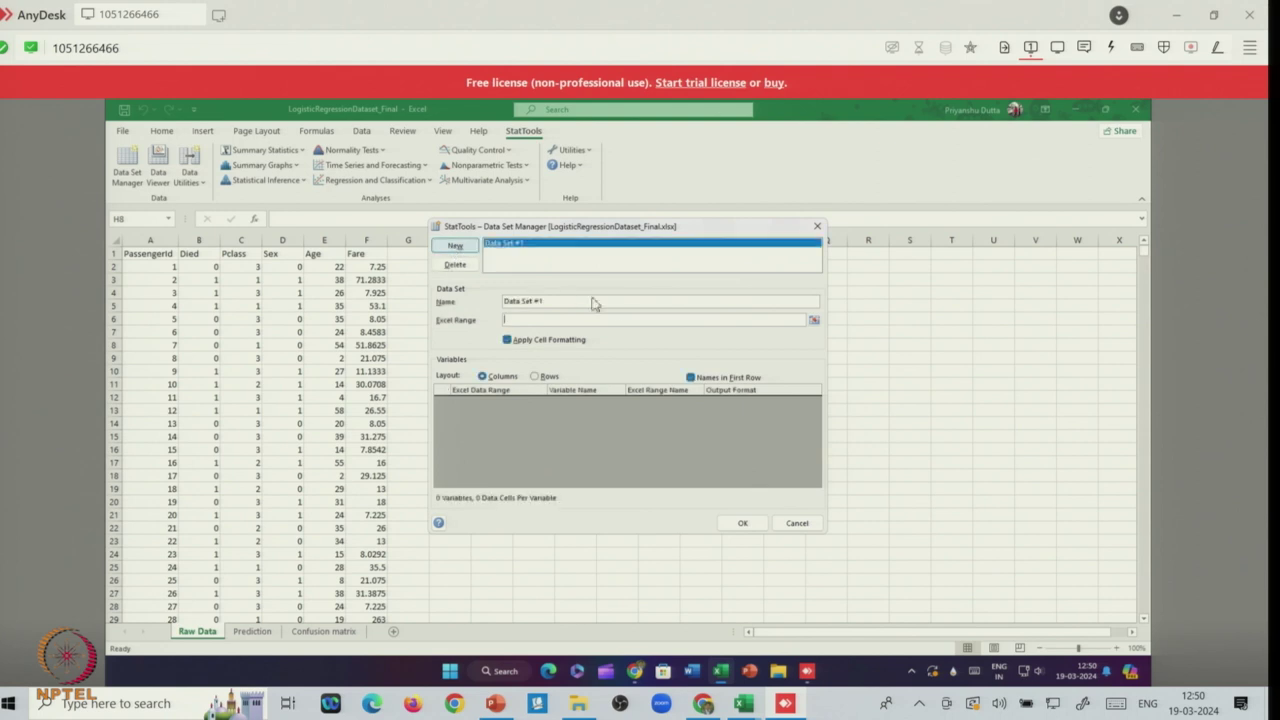
click(814, 320)
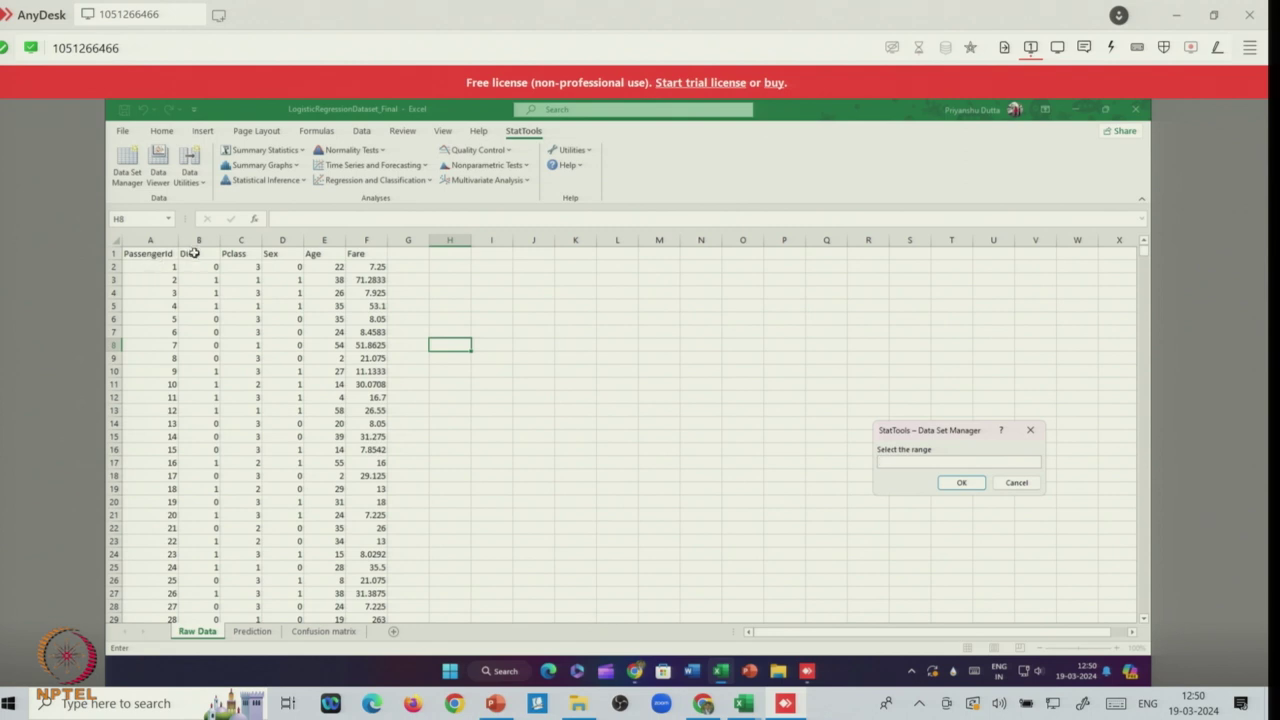
click(135, 253)
drag(366, 303, 375, 345)
click(961, 483)
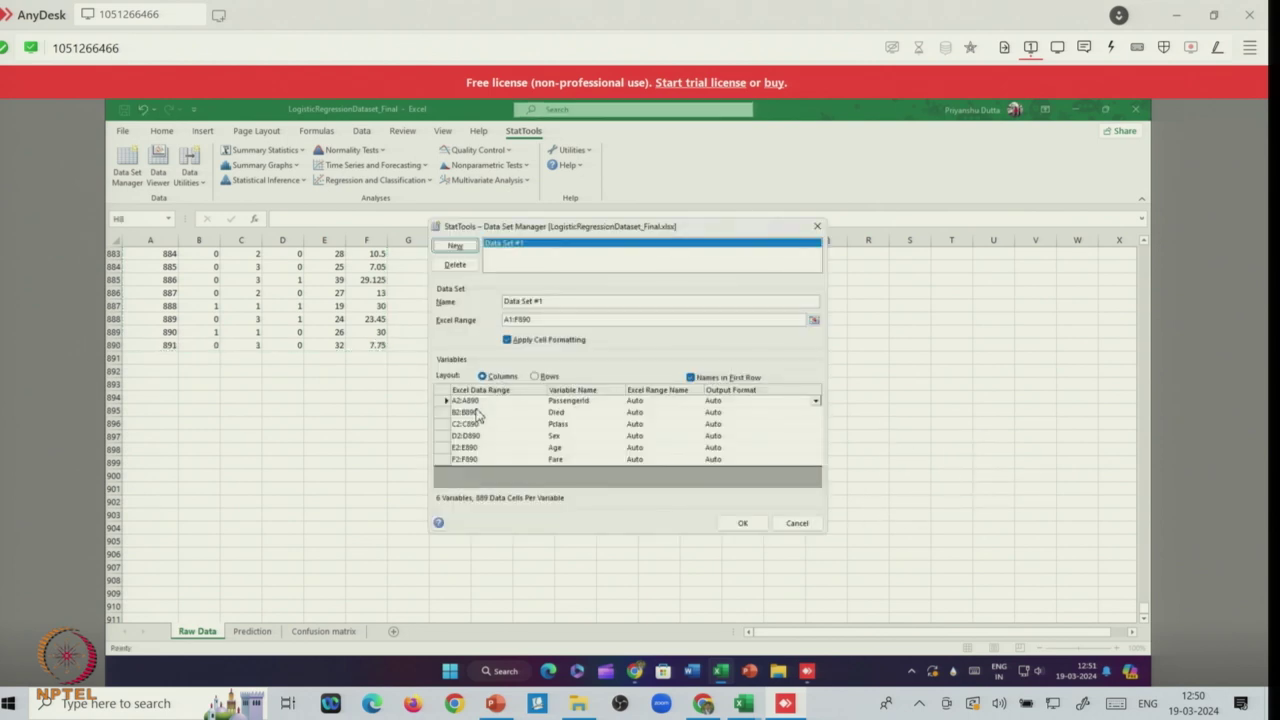
click(745, 527)
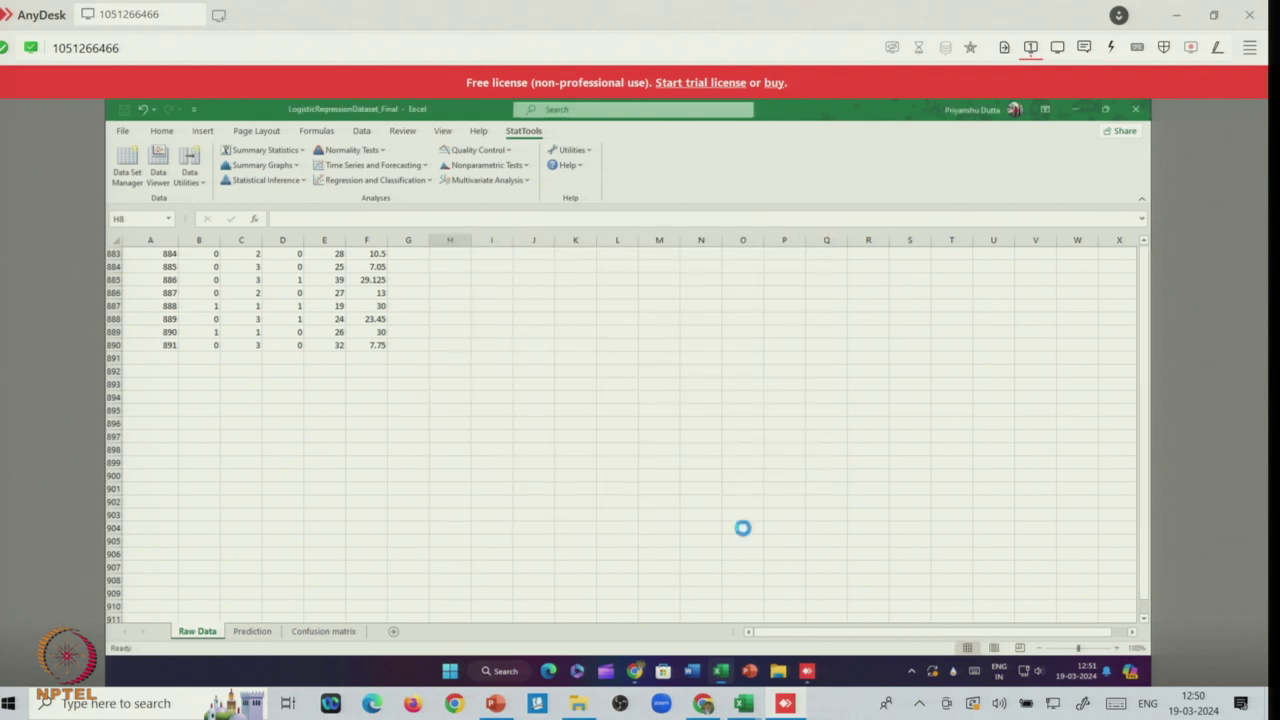
Run a logistic regression on the data set with Died as dependent and Pclass, Sex, Age and Fare as independent variables
click(420, 188)
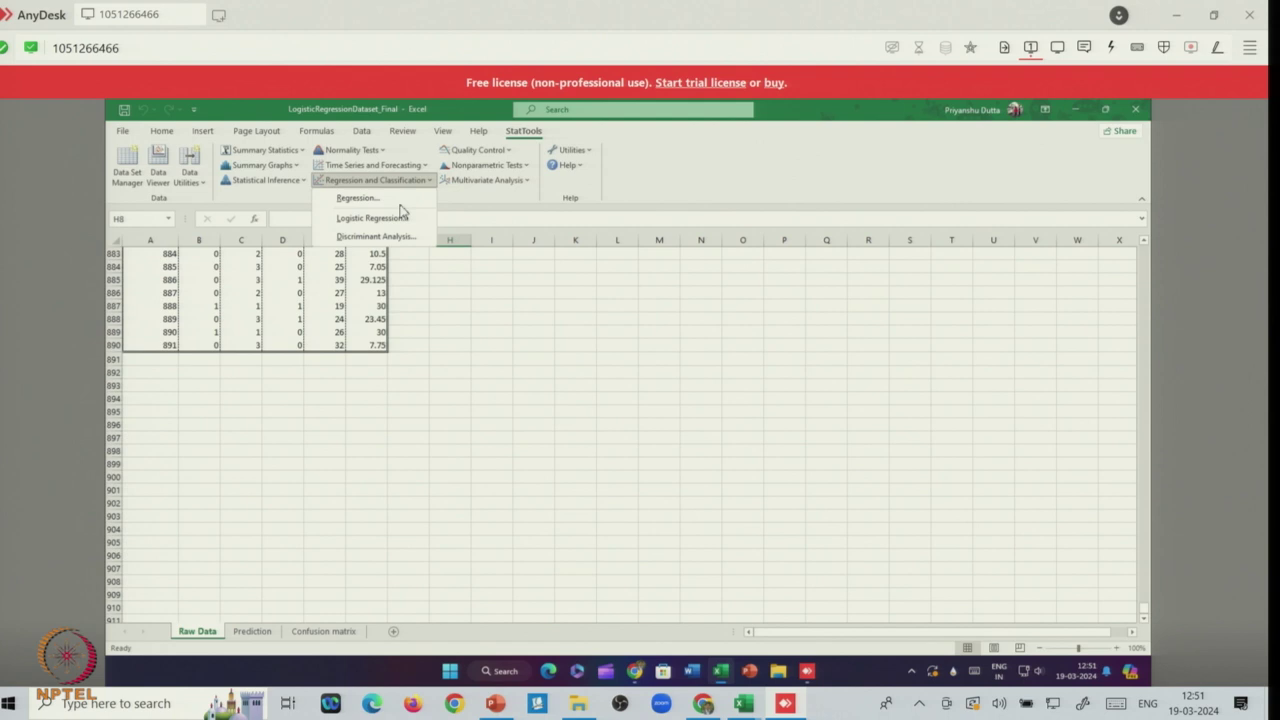
click(389, 220)
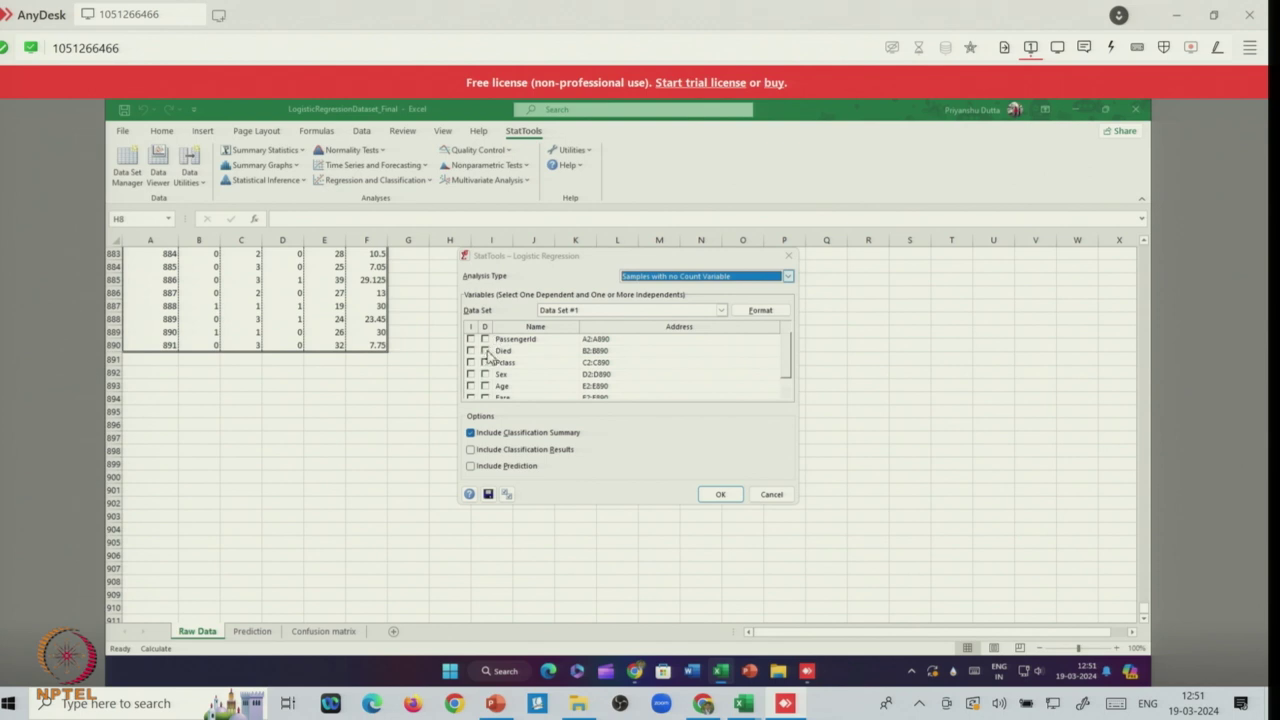
click(485, 351)
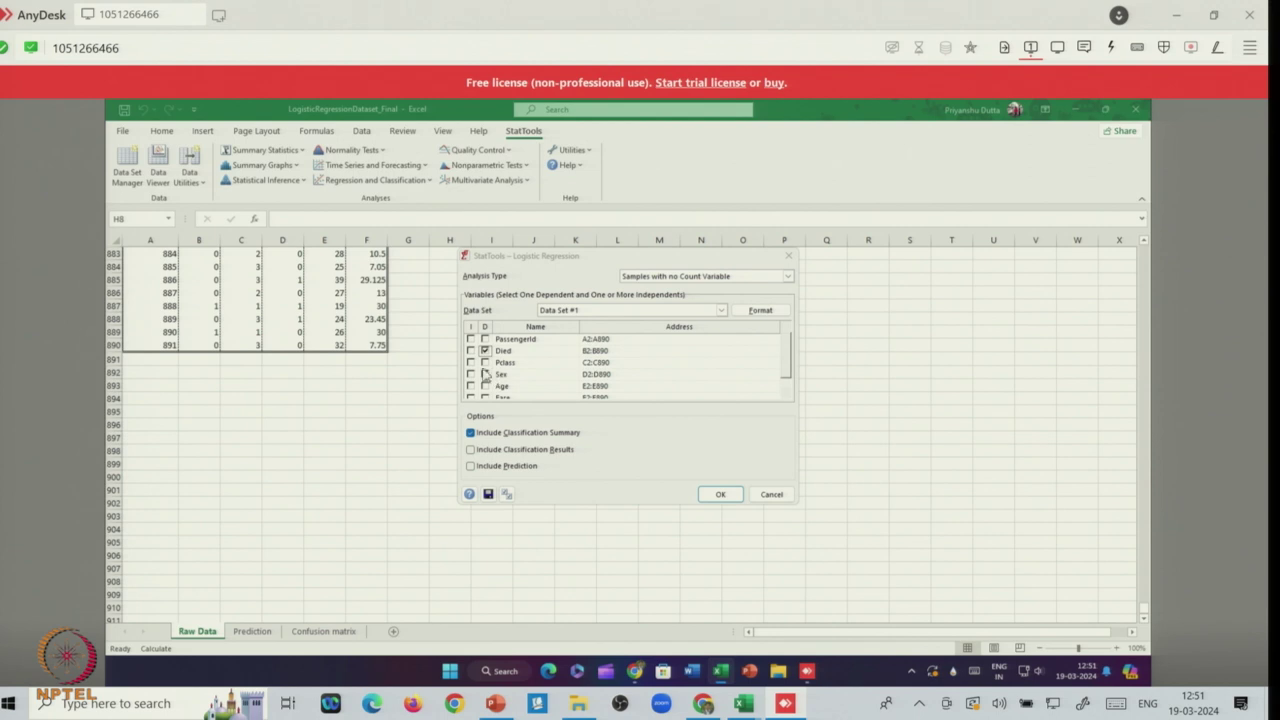
click(471, 363)
click(471, 374)
click(471, 386)
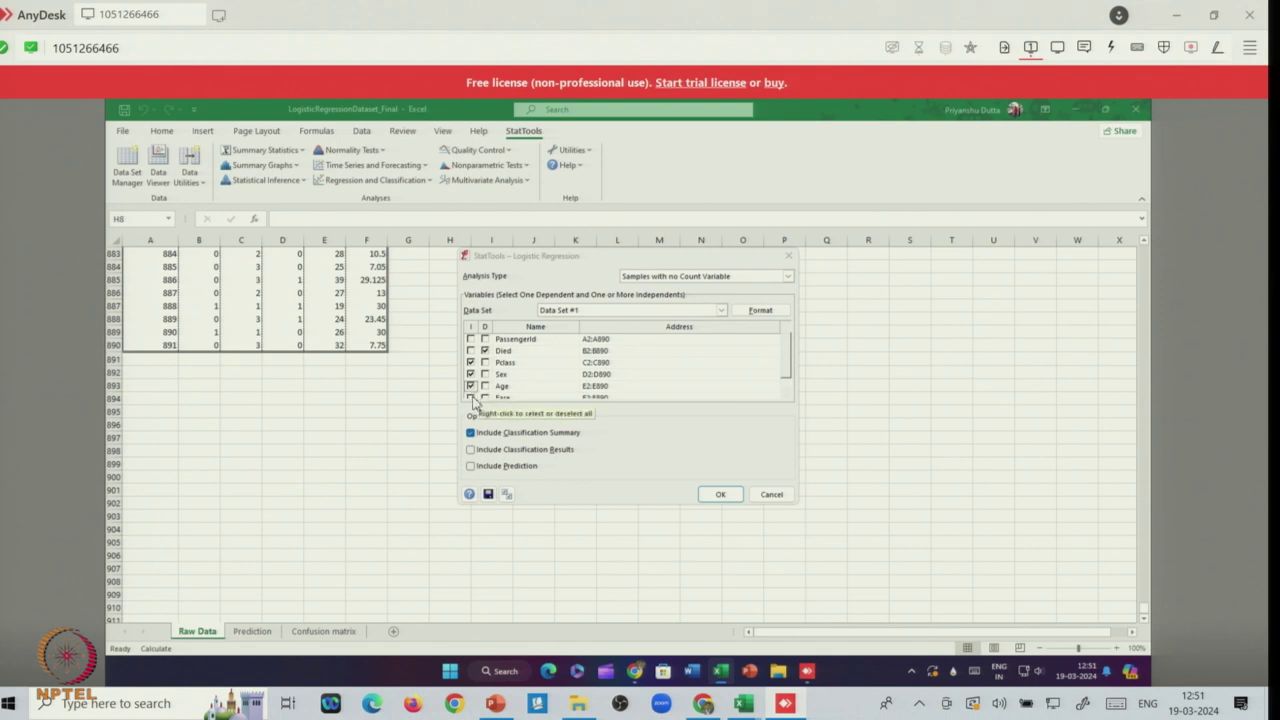
scroll(471, 396, down, 1)
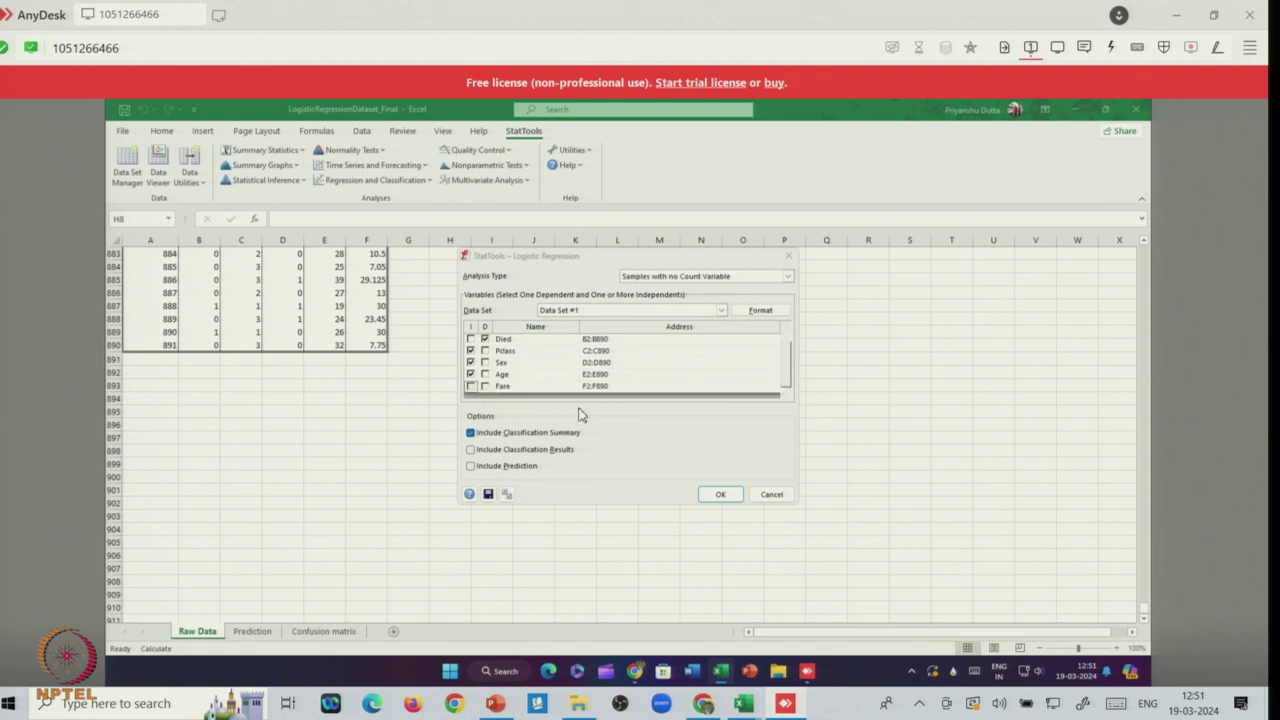
click(471, 386)
click(719, 496)
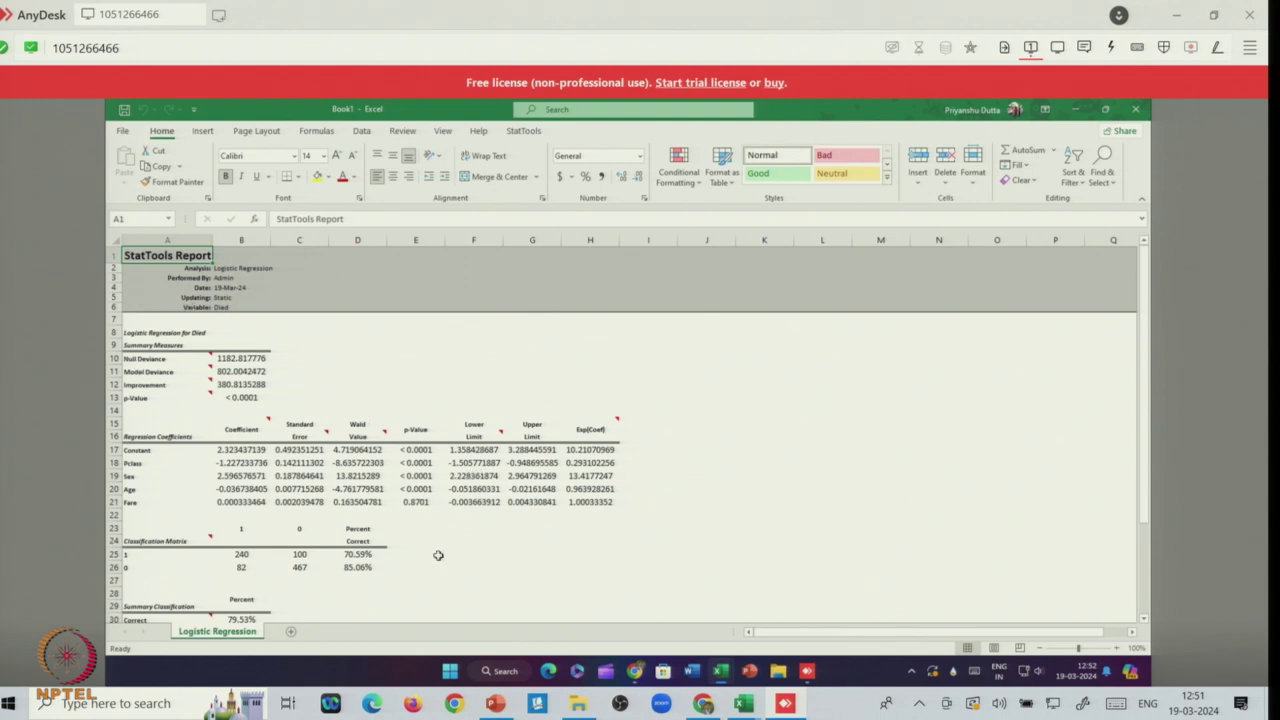
Review the logistic regression report and highlight the p-value of Fare in yellow
scroll(430, 570, down, 6)
scroll(555, 500, down, 5)
scroll(555, 500, up, 10)
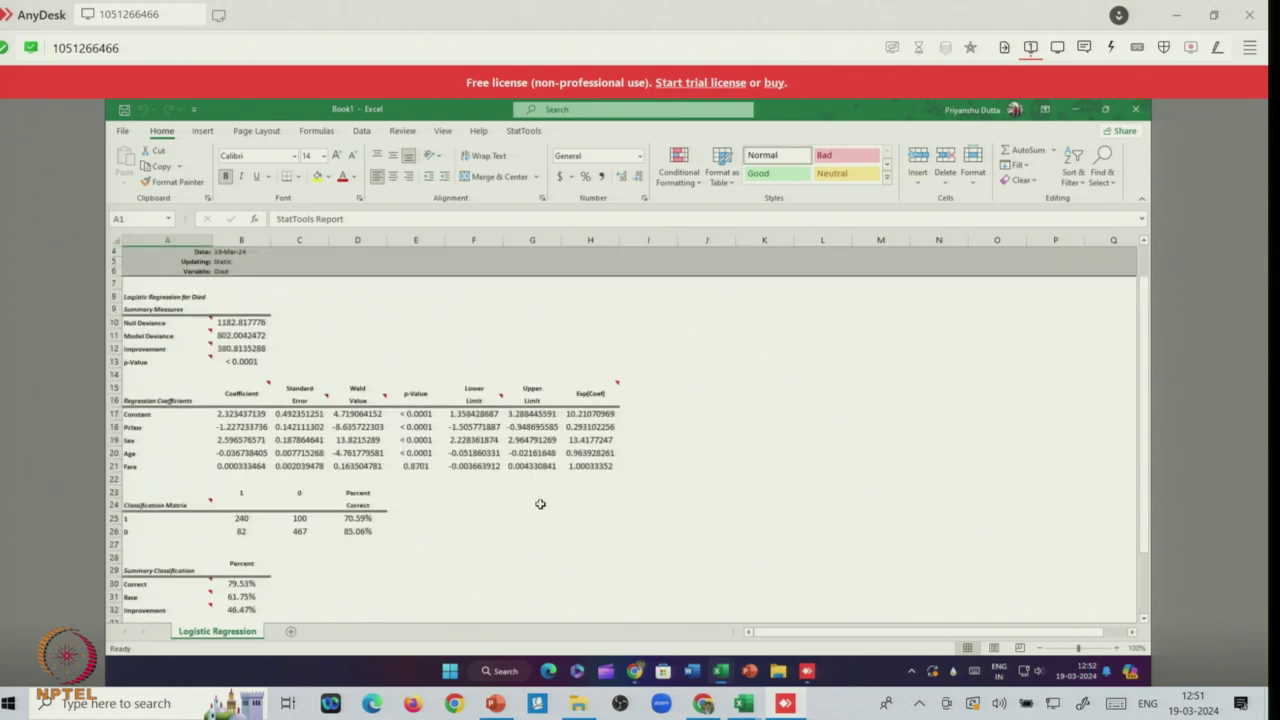
scroll(540, 504, up, 1)
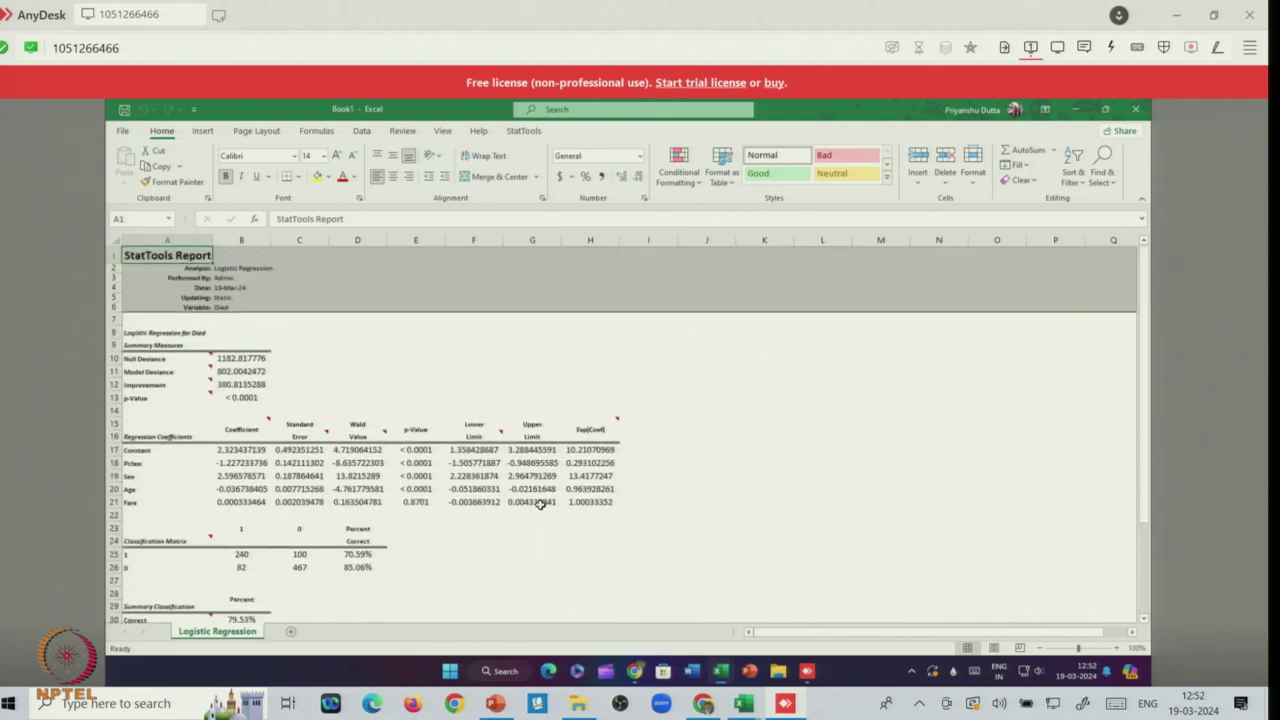
click(417, 501)
click(318, 180)
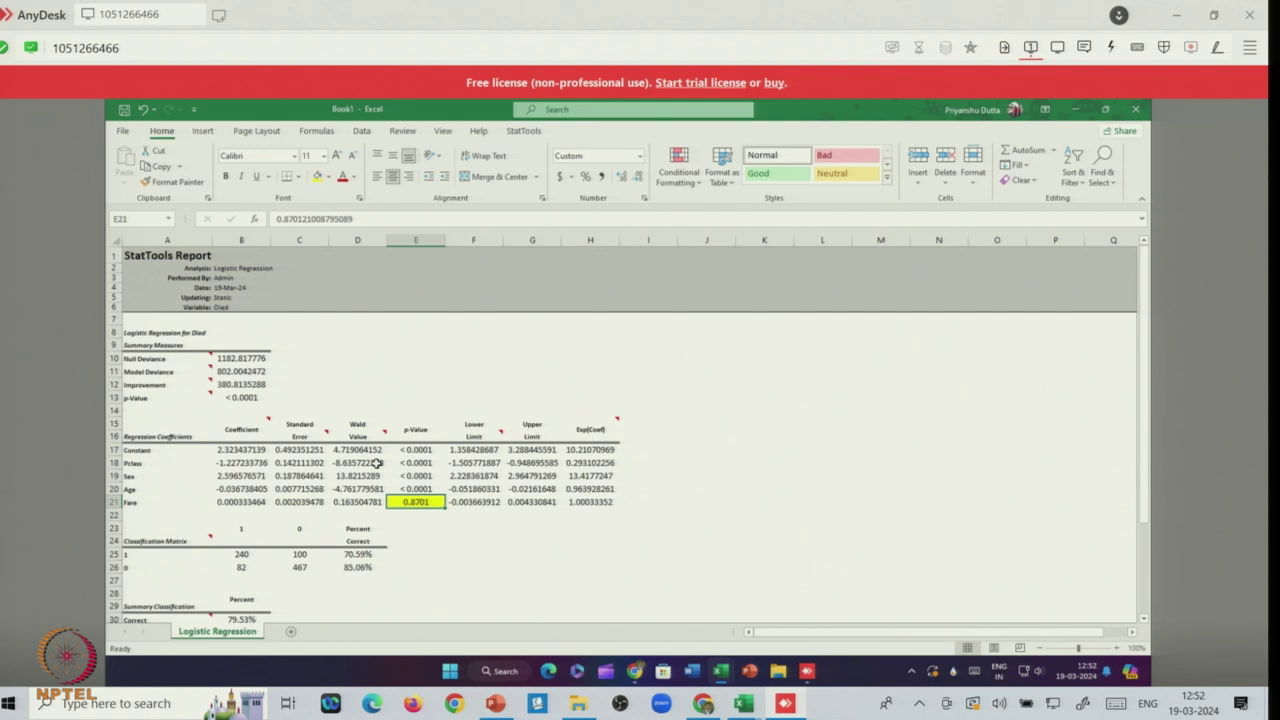
Rerun the logistic regression for Died on the original workbook's data set, excluding Fare from the independent variables
click(525, 134)
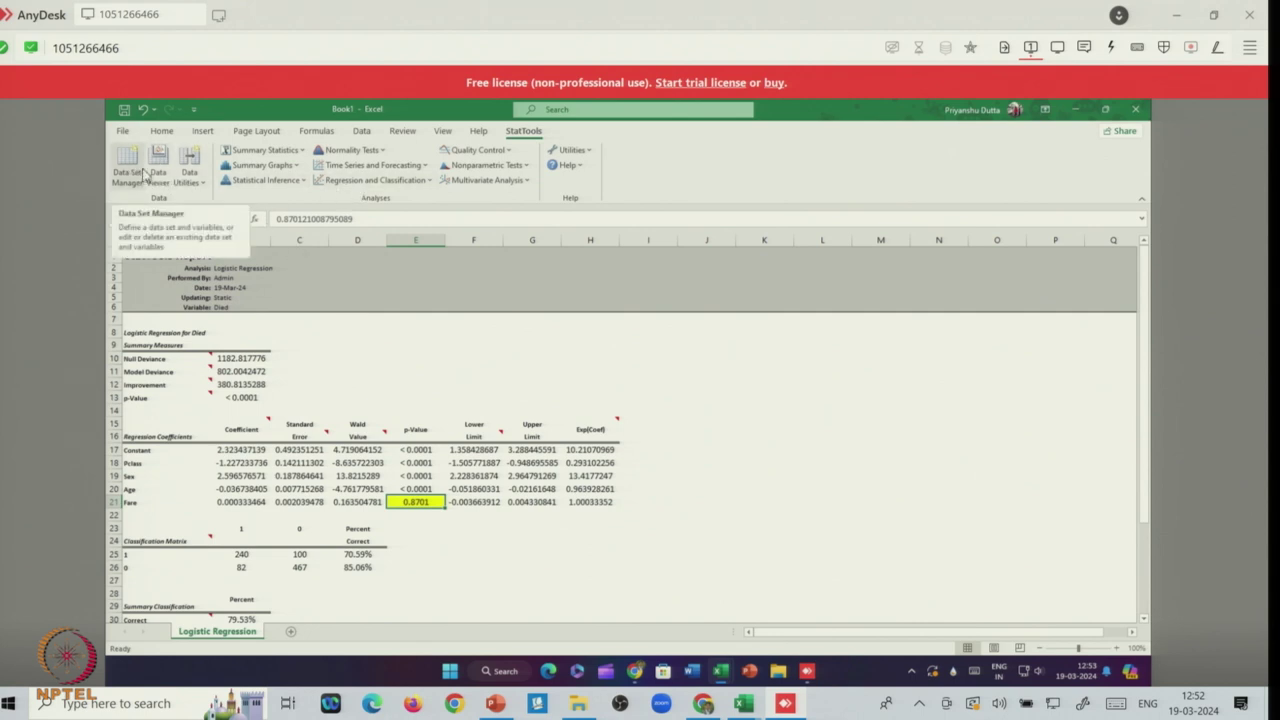
click(428, 181)
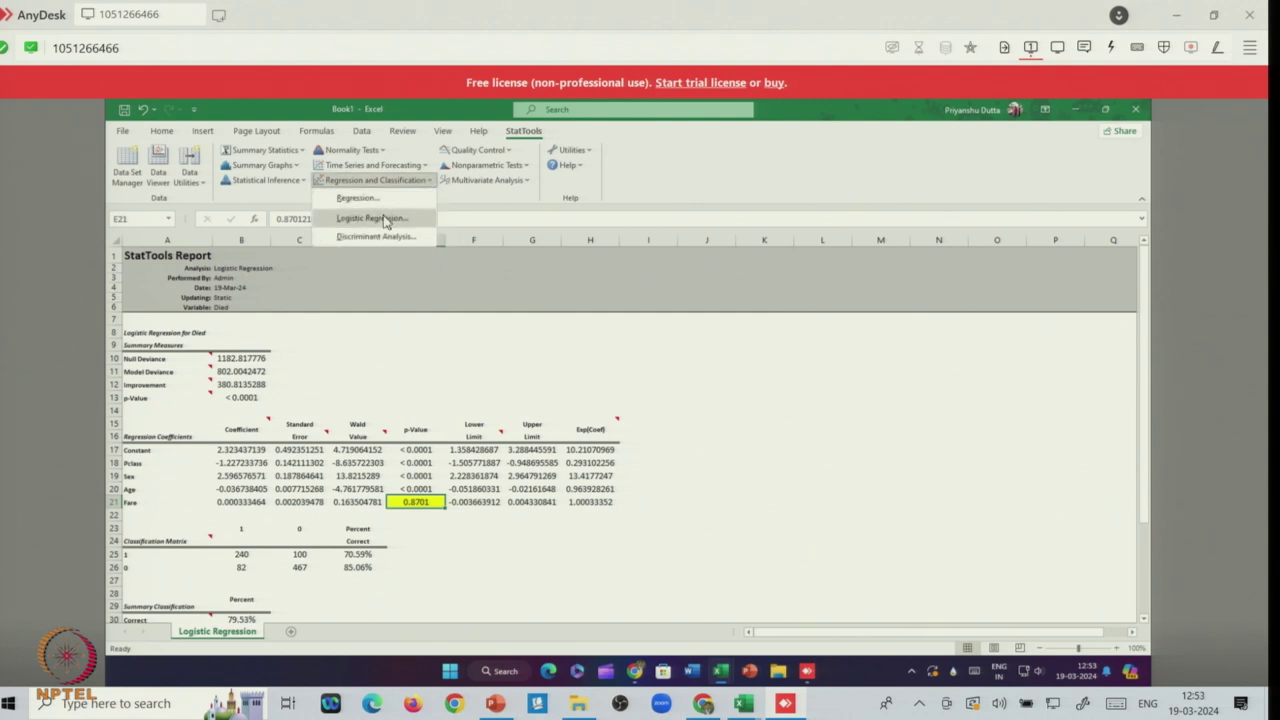
click(384, 220)
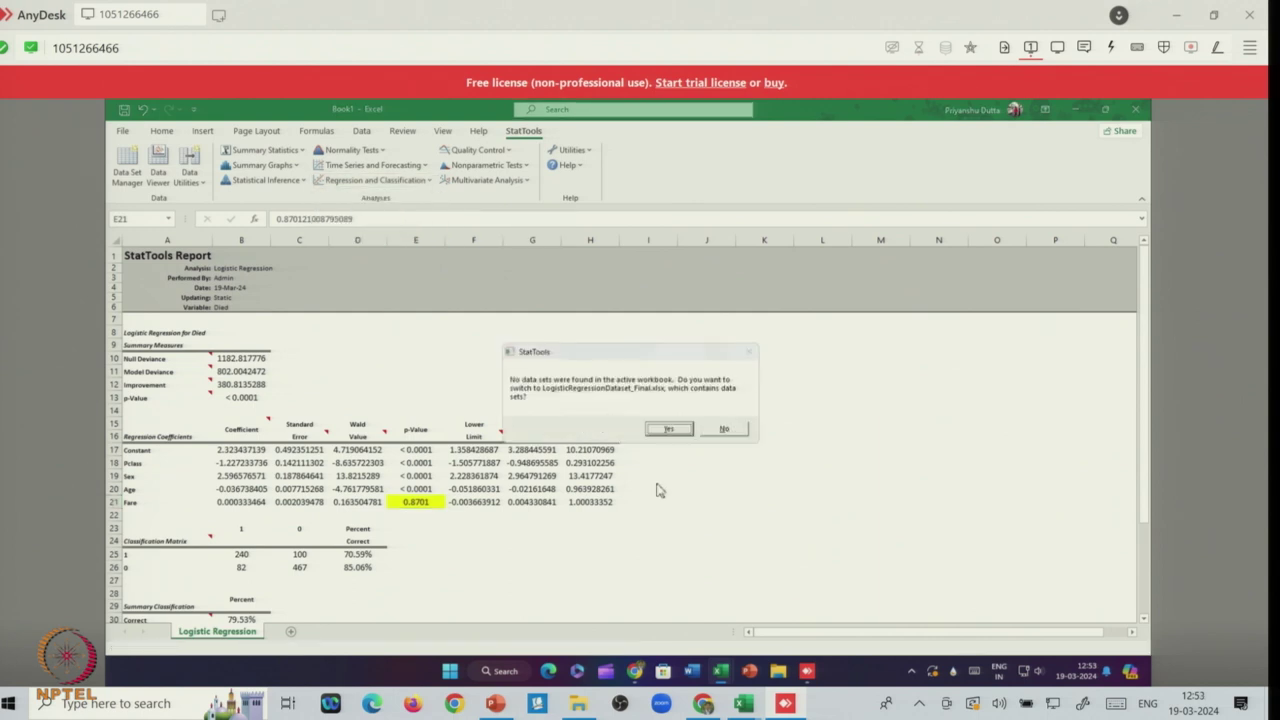
click(667, 430)
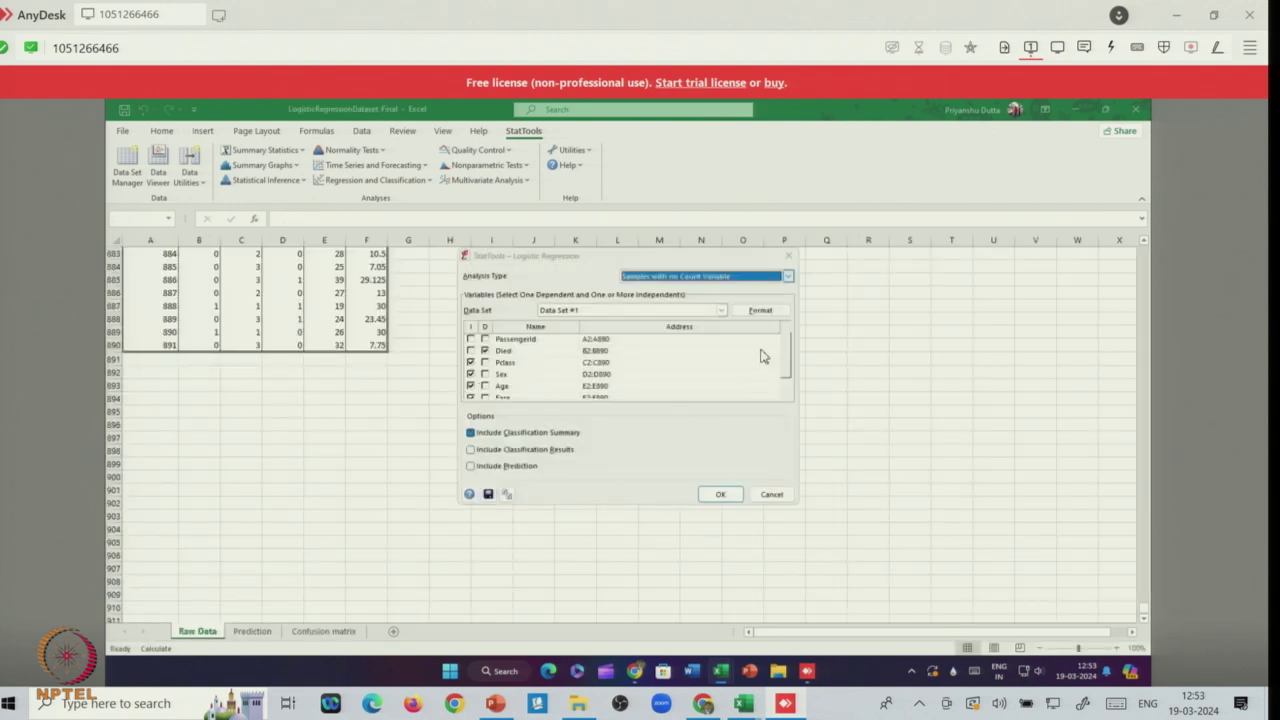
click(786, 393)
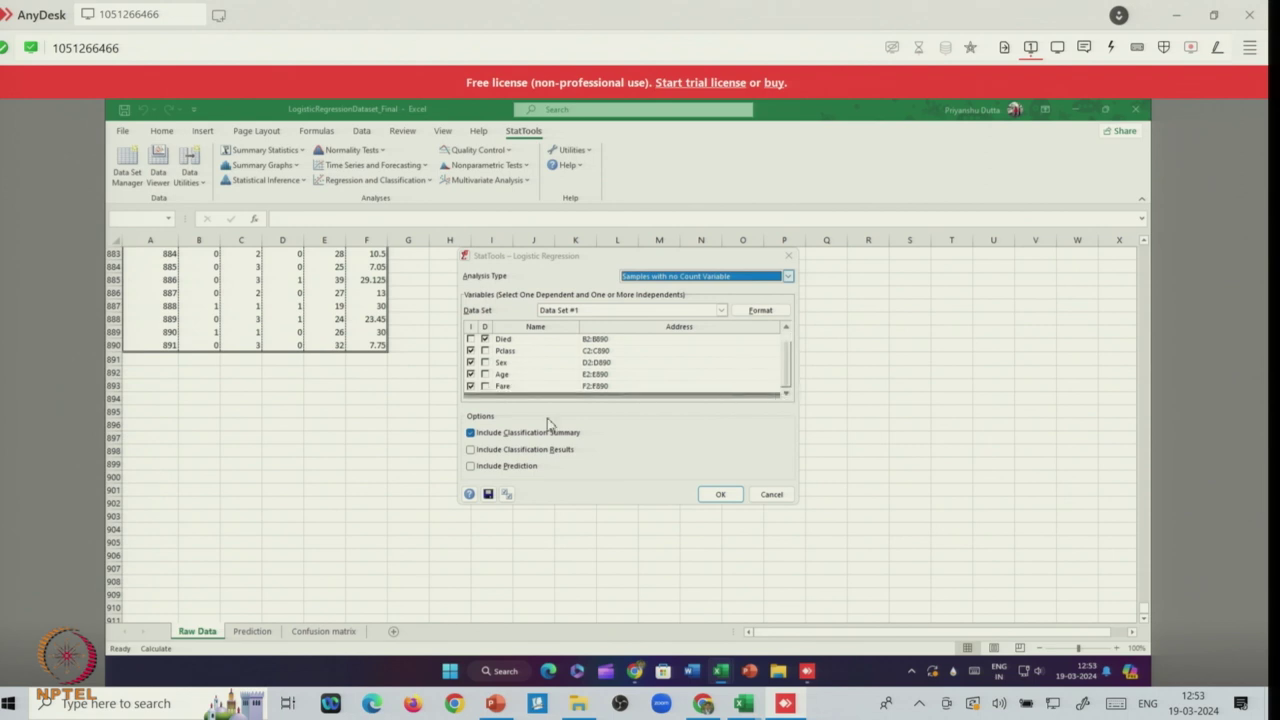
click(470, 388)
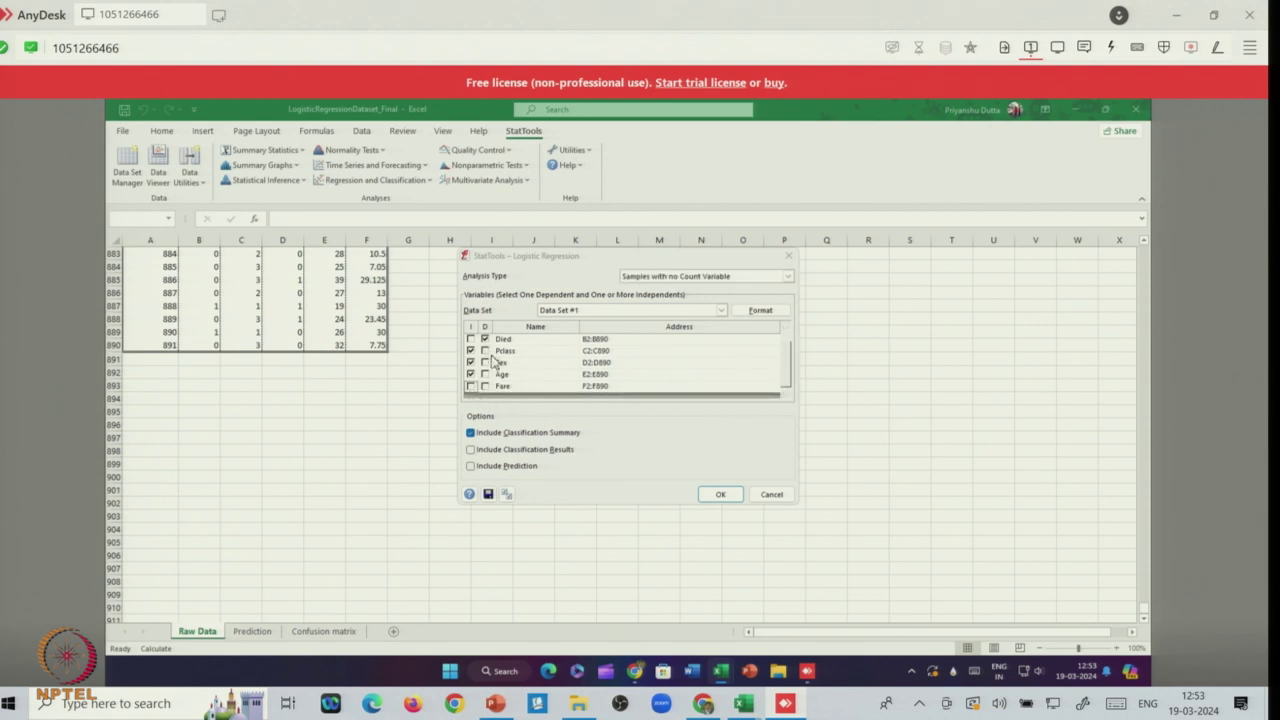
click(716, 498)
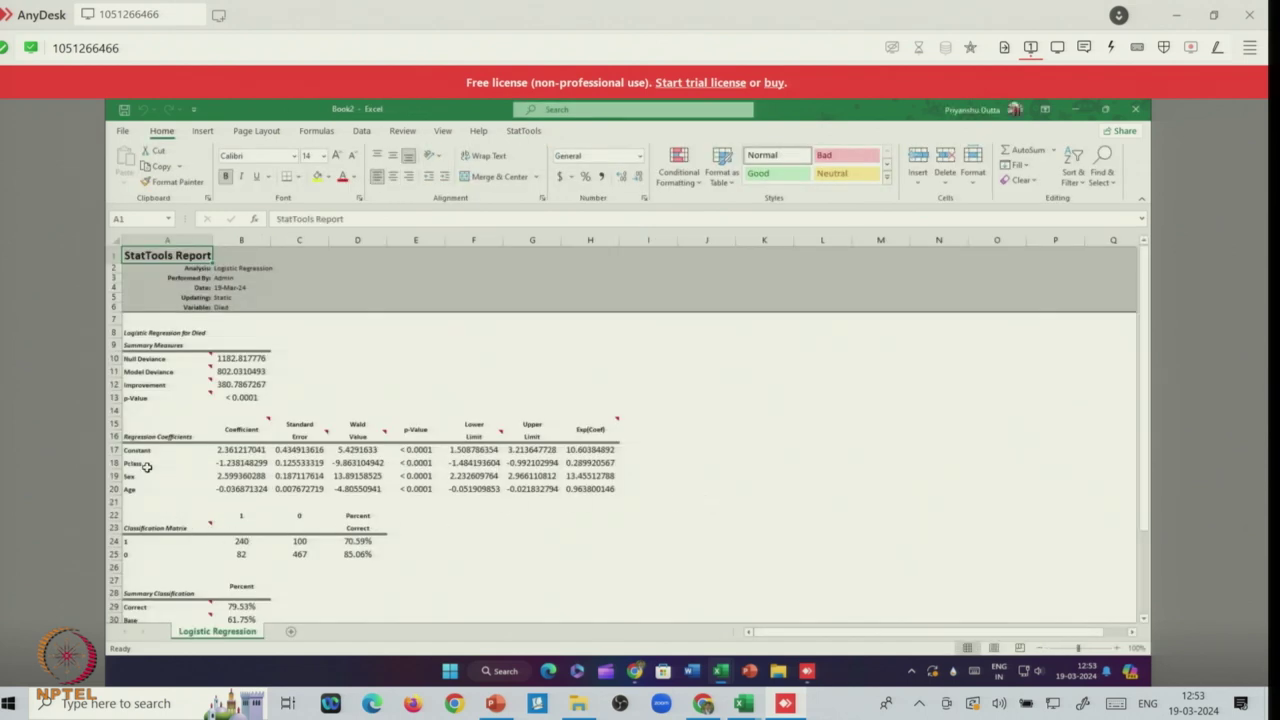
Highlight the p-values of Pclass, Sex and Age in yellow in the new regression report
drag(160, 464, 463, 493)
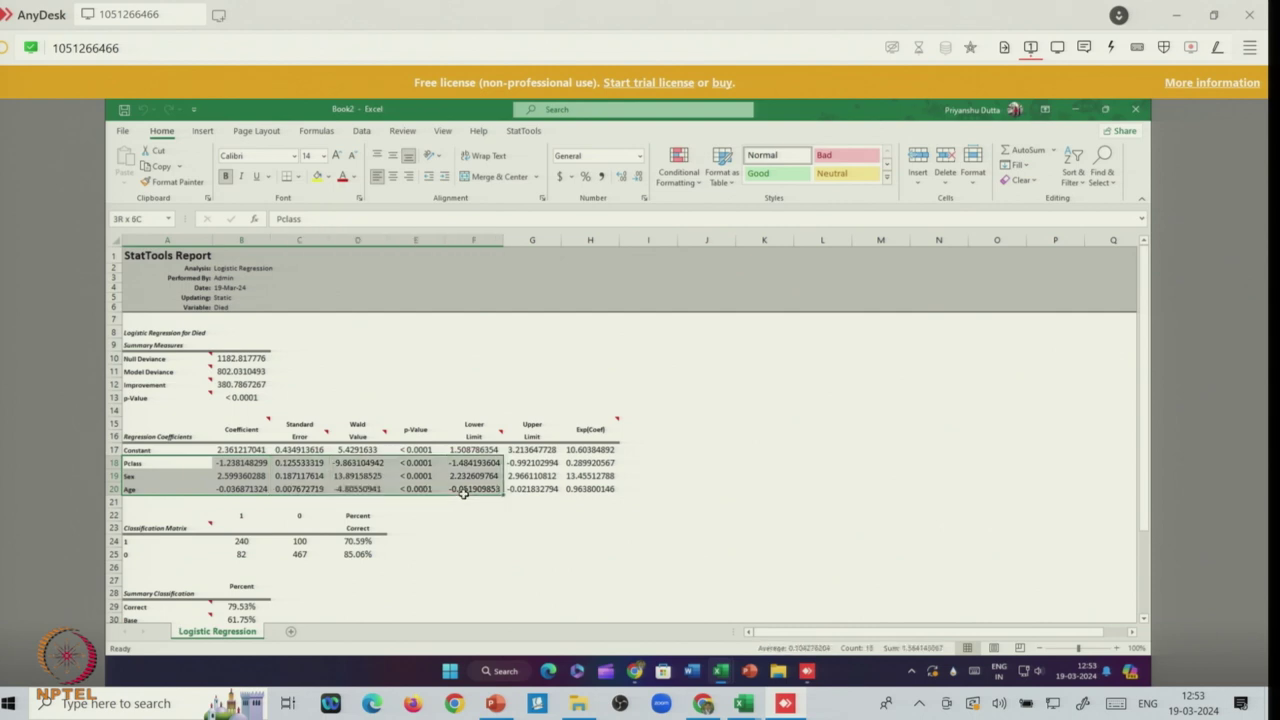
click(465, 552)
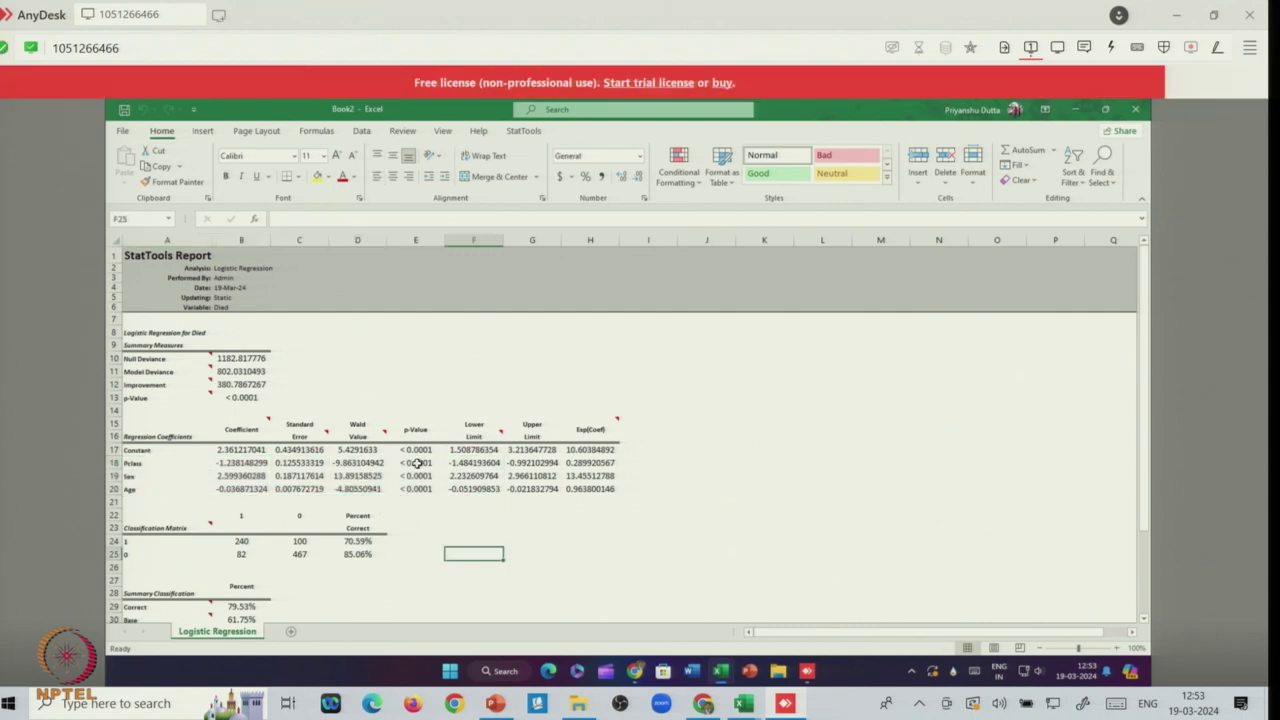
click(418, 463)
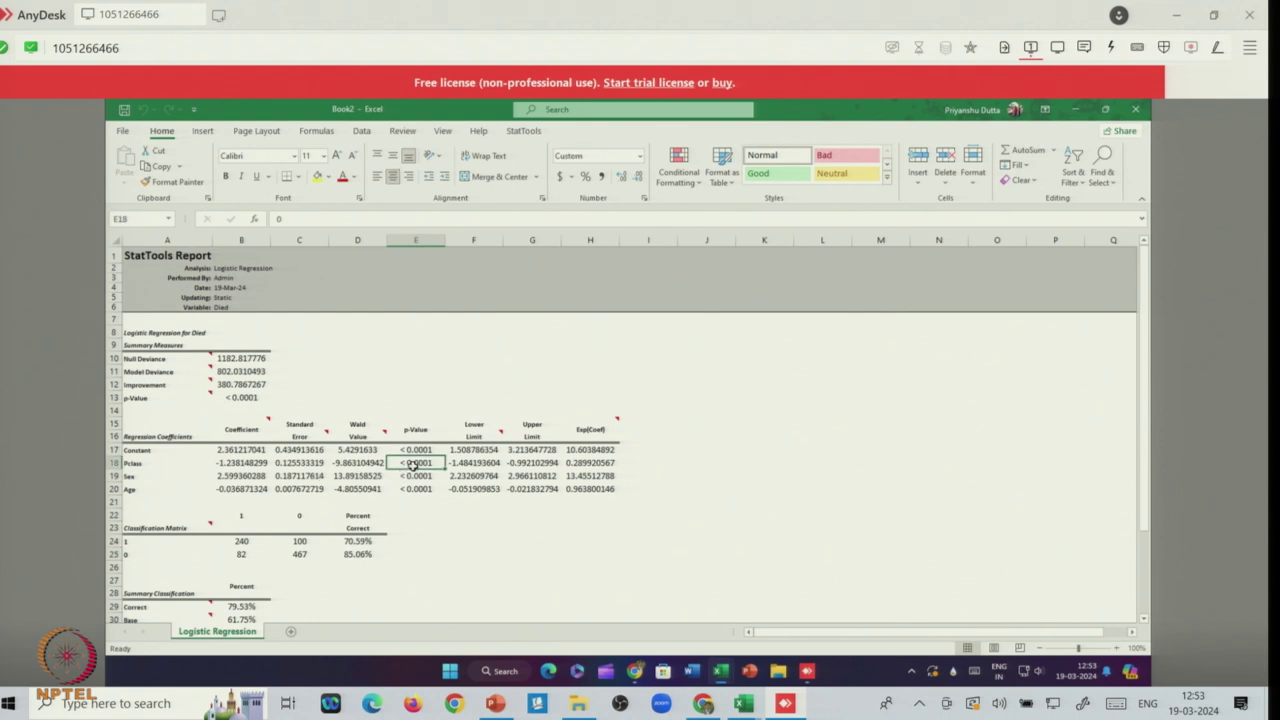
drag(414, 476, 418, 490)
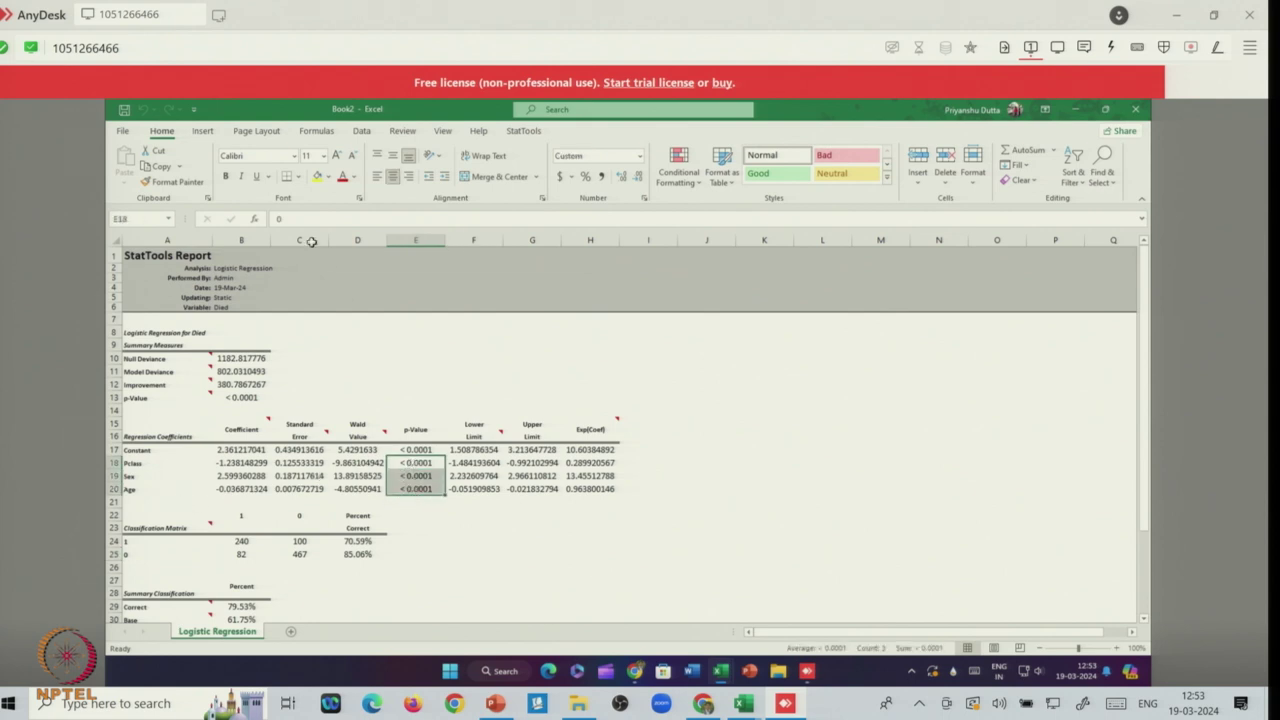
click(316, 178)
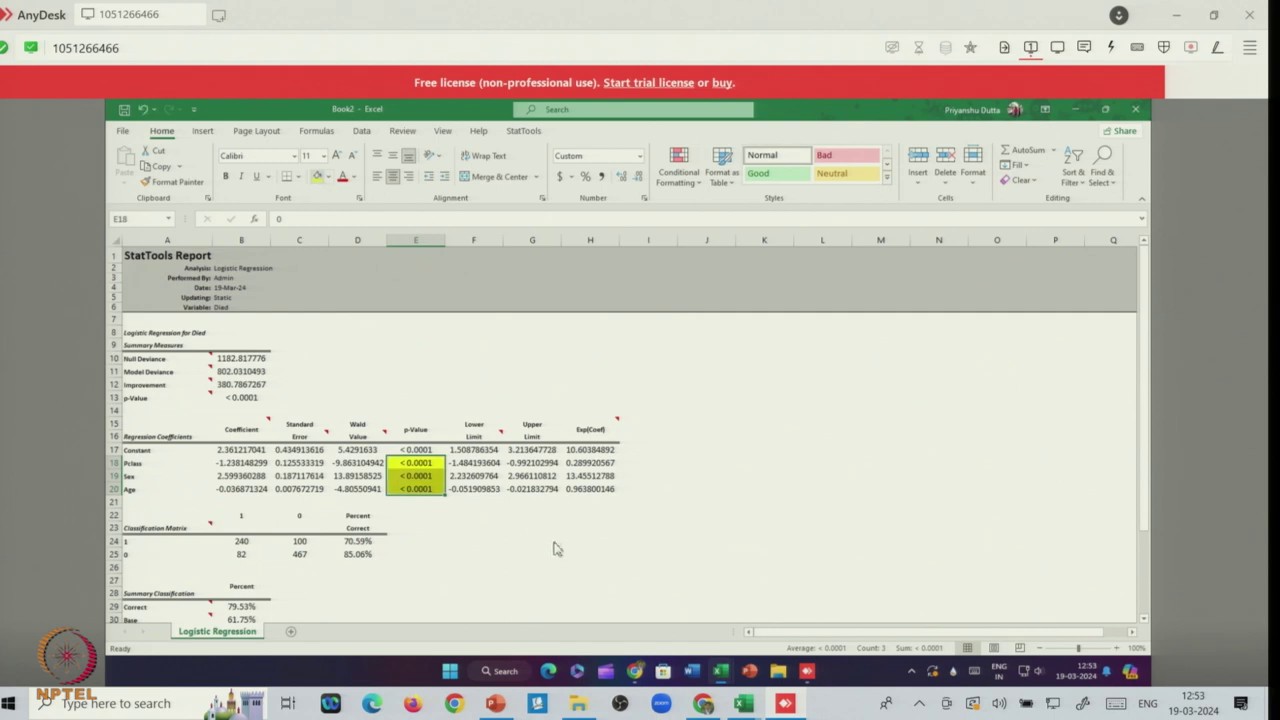
Examine the classification matrix and summary classification of the regression report without Fare, checking the correctly and wrongly classified cells
click(537, 565)
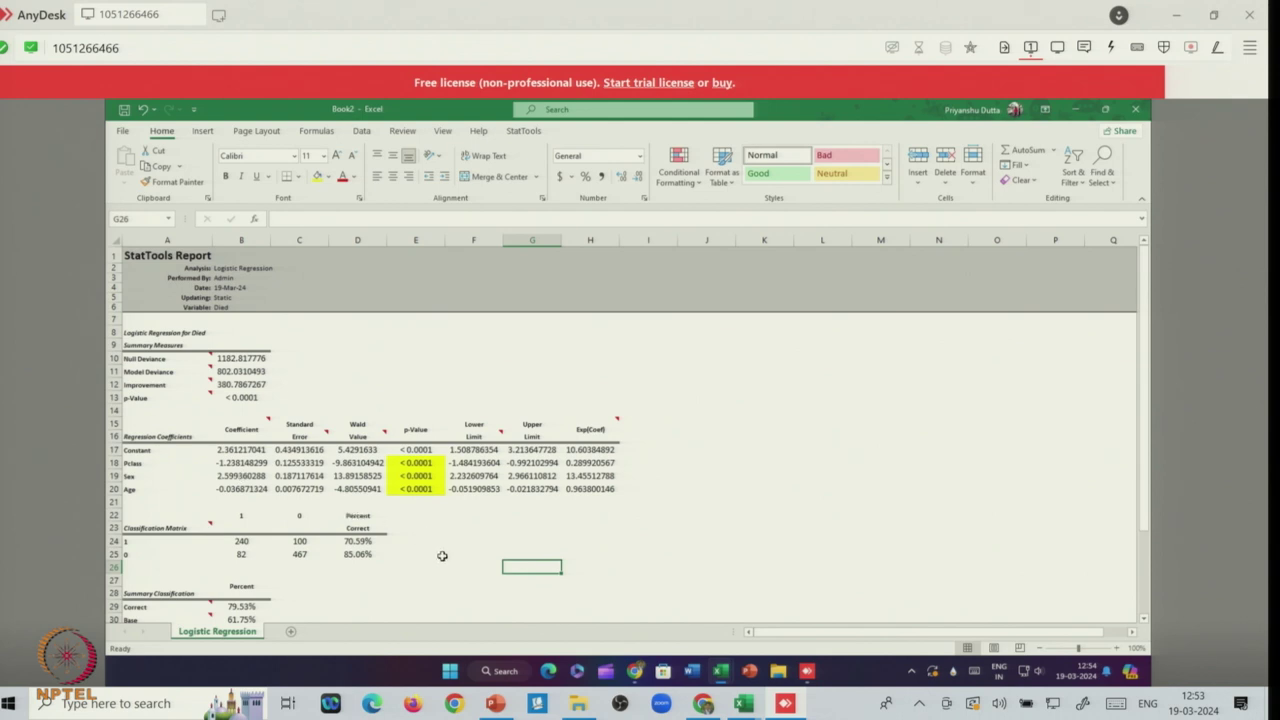
click(237, 543)
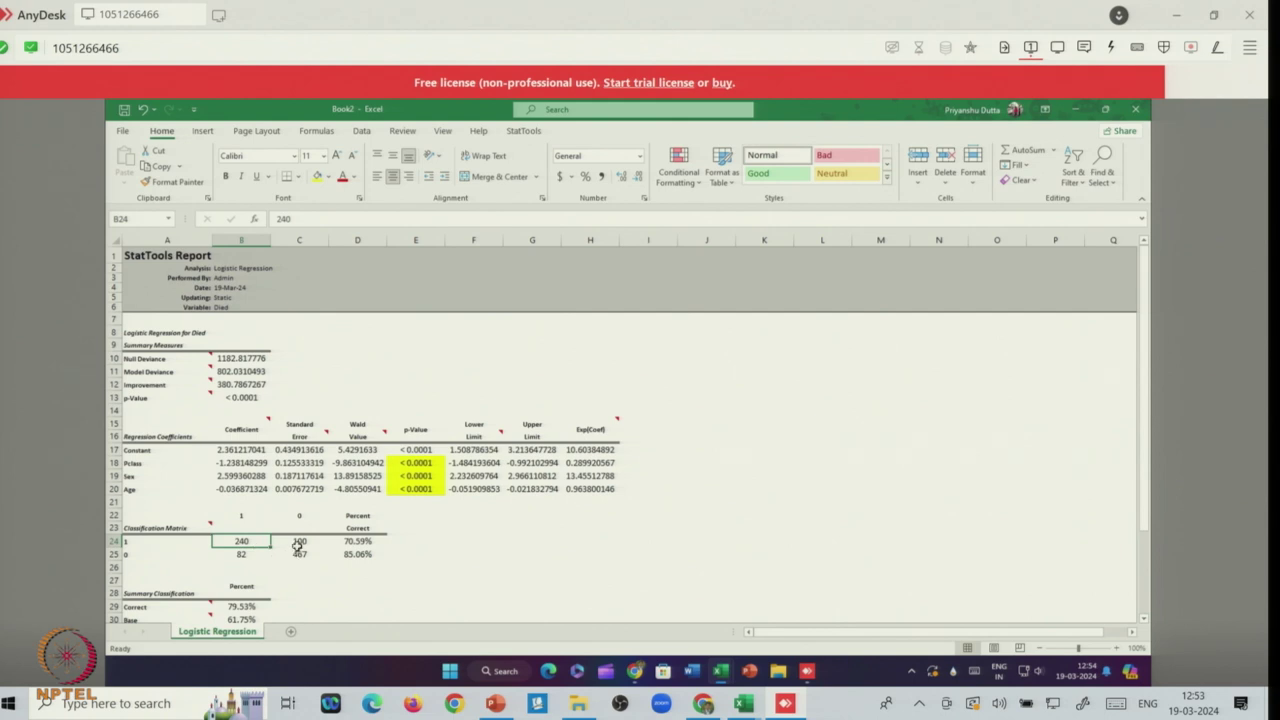
click(240, 555)
click(299, 556)
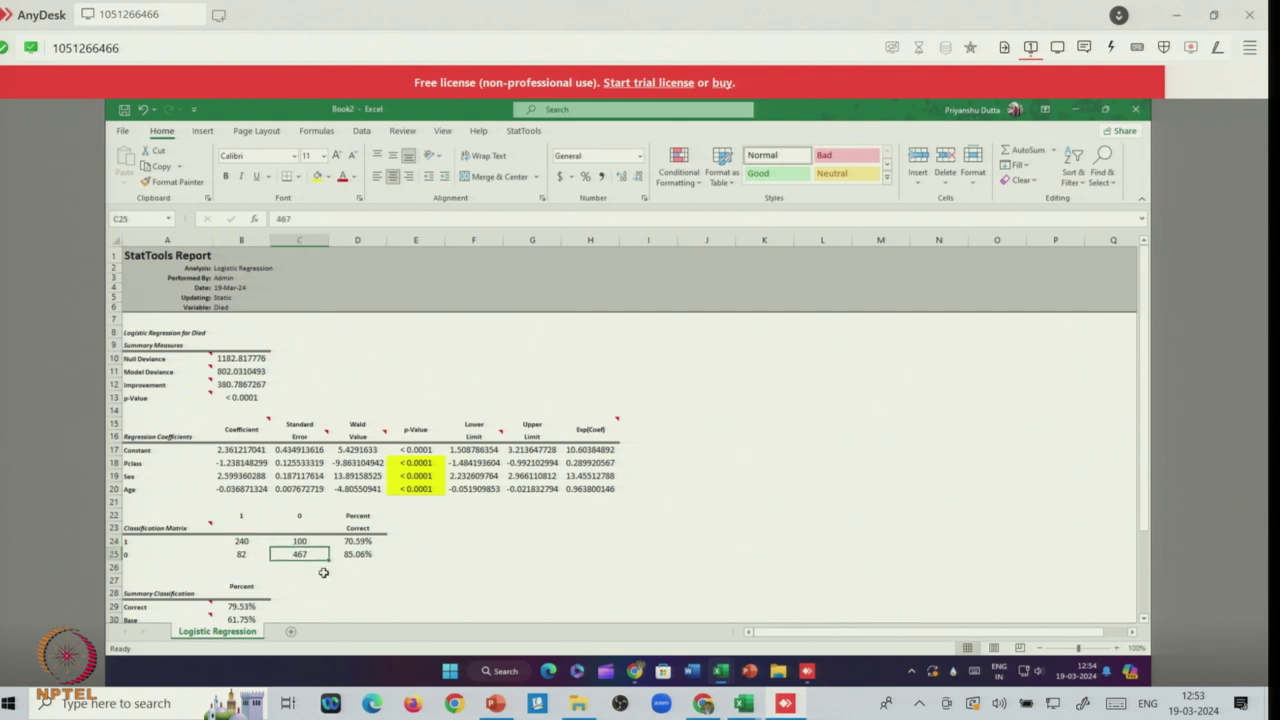
scroll(642, 563, down, 2)
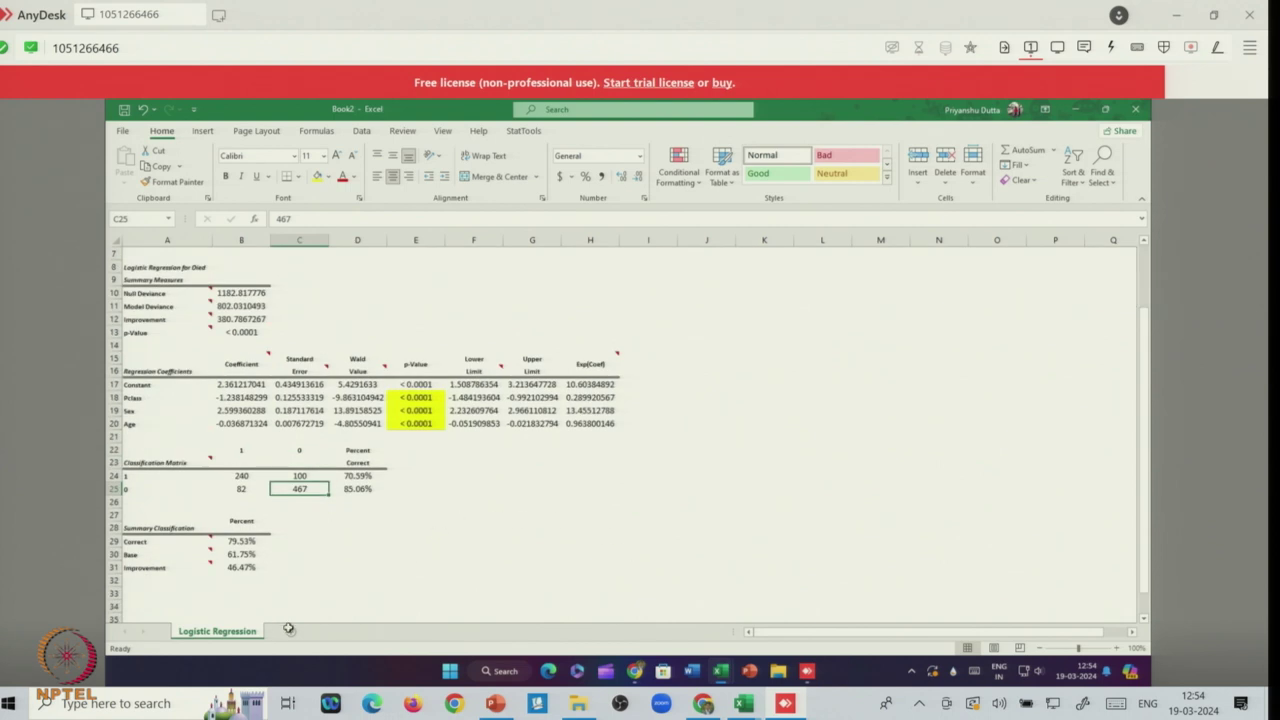
scroll(457, 517, up, 2)
Switch to the LogisticRegressionDataset_Final workbook and inspect the Probability of Death formula for passenger 1 on the Prediction sheet
click(743, 703)
click(530, 640)
key(ctrl+Page_Up)
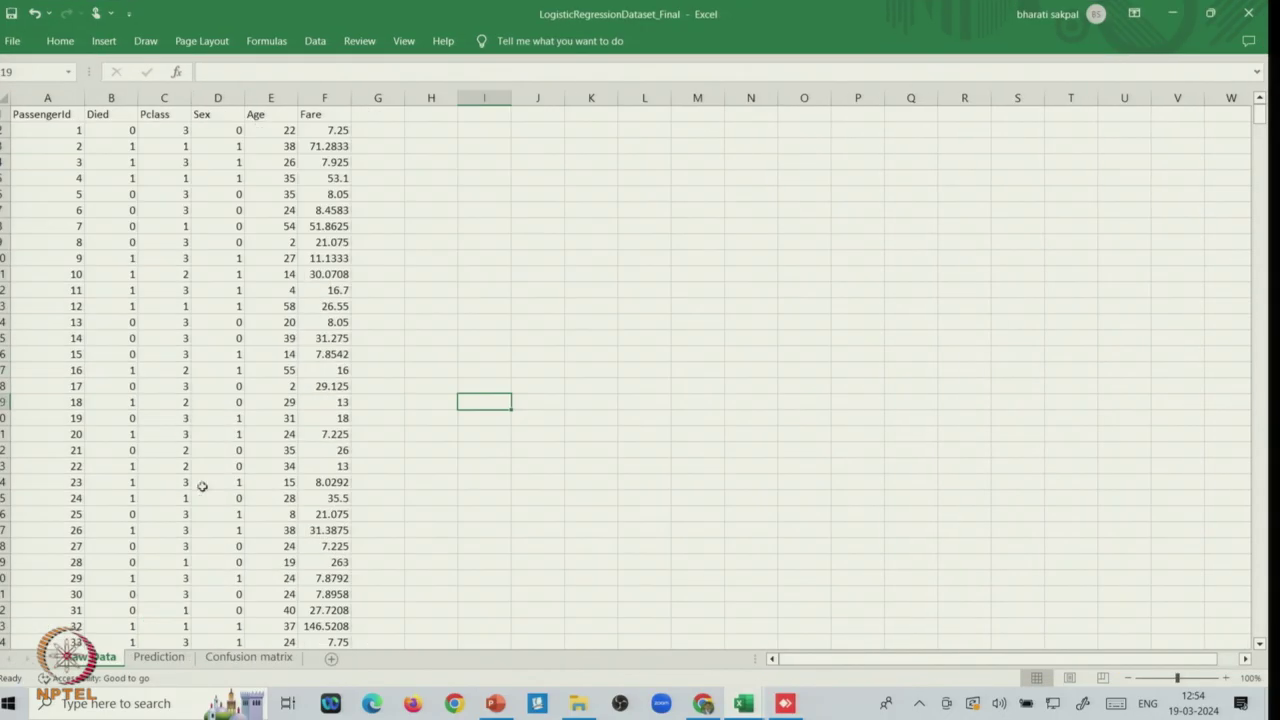
click(159, 659)
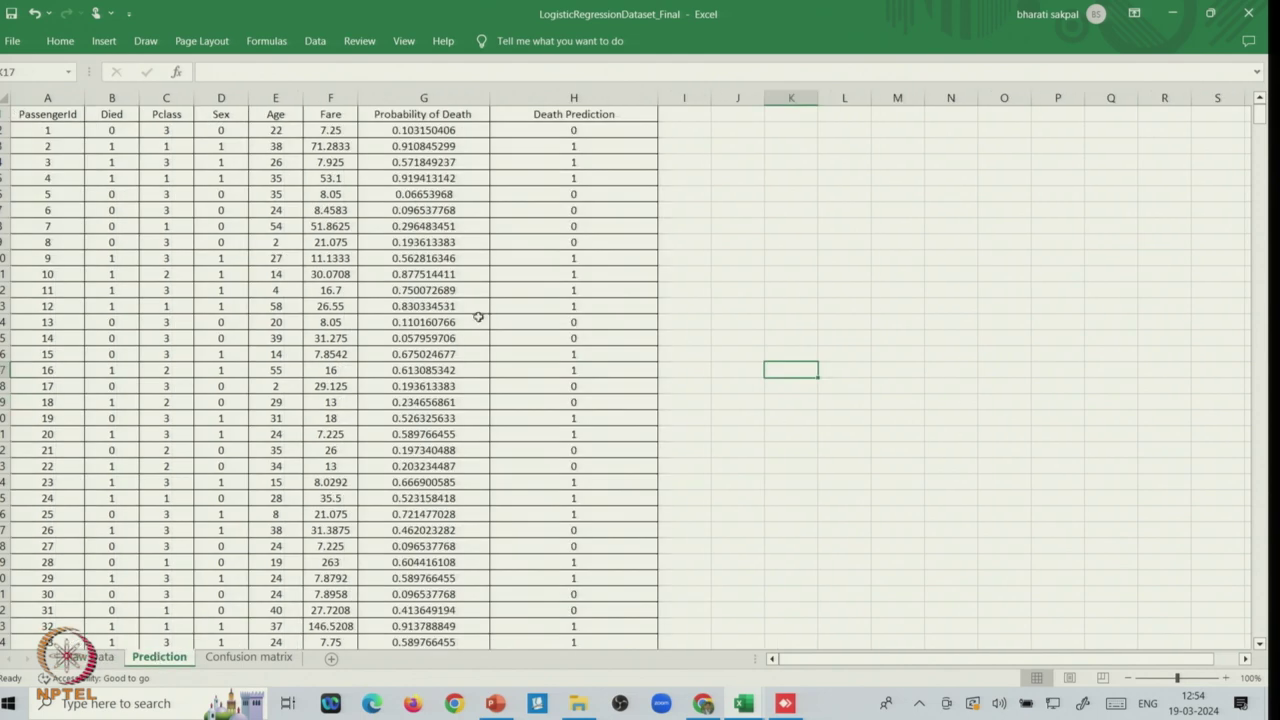
click(408, 130)
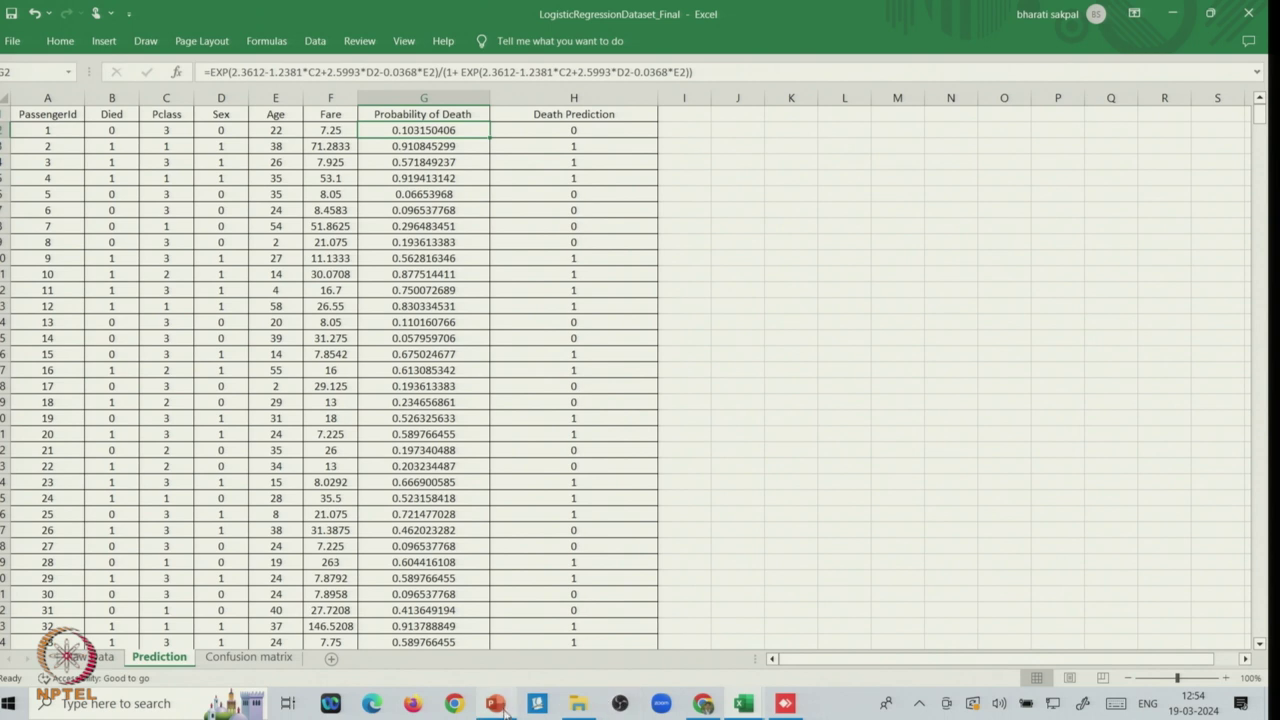
Consult the Step 5 cut-off probability slide in the PowerPoint presentation Logistic Regression_NPTEL_Final, and return to the Excel workbook
mouse_move(505, 710)
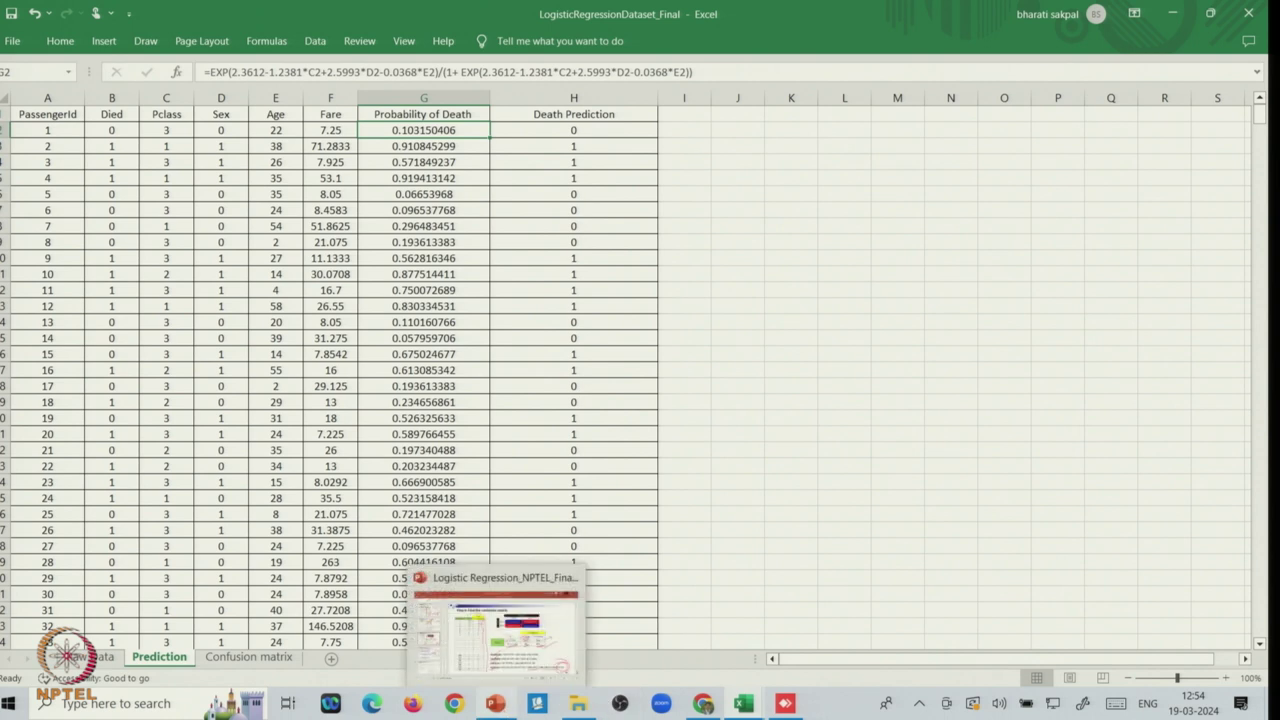
click(520, 652)
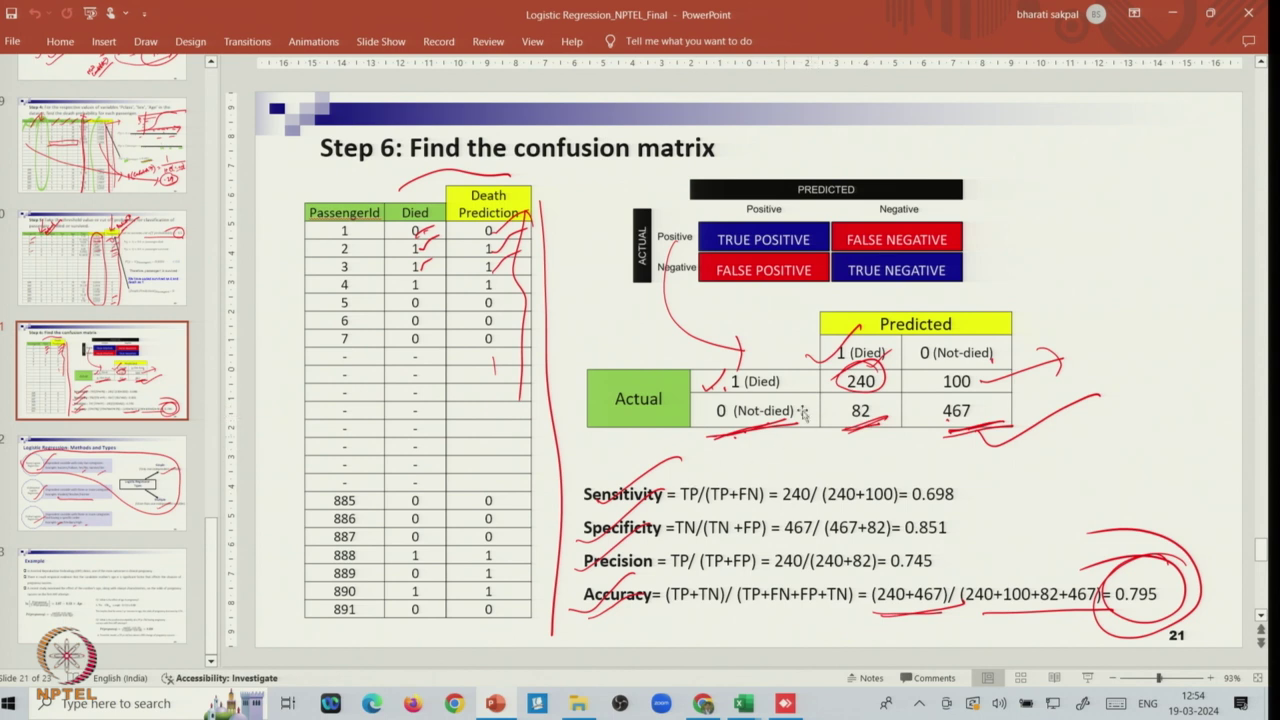
scroll(872, 396, up, 1)
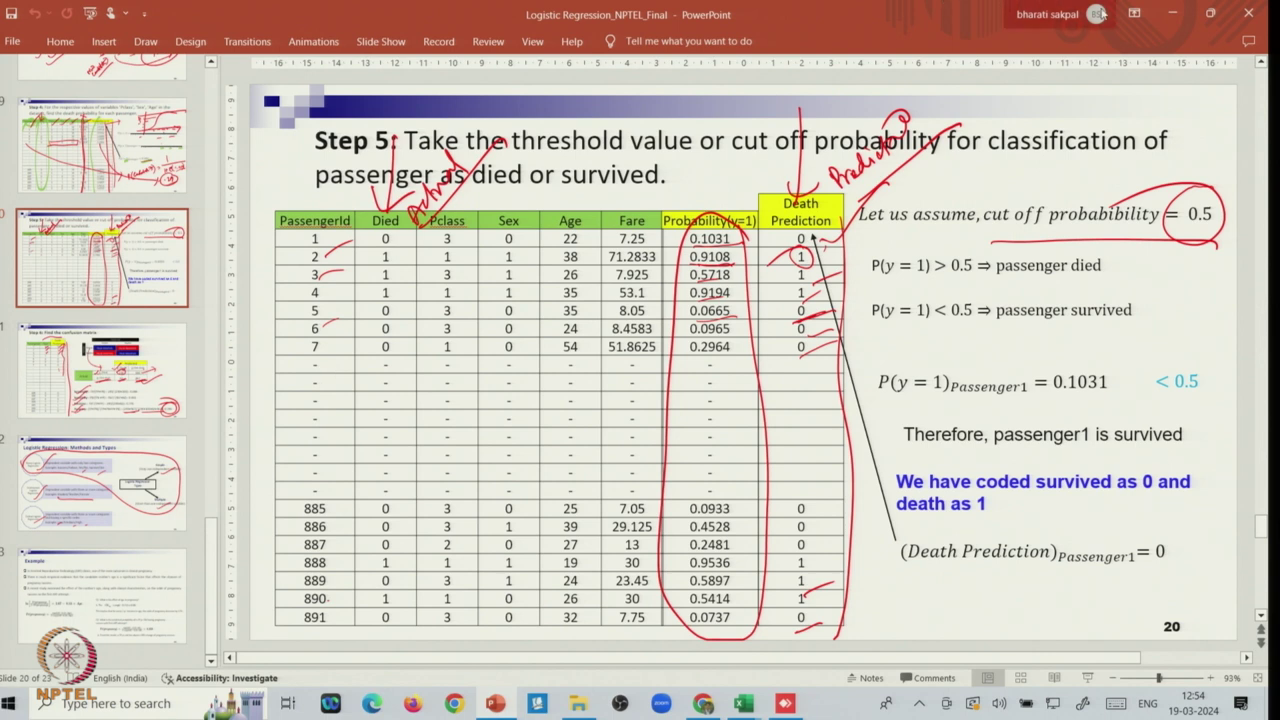
click(1174, 14)
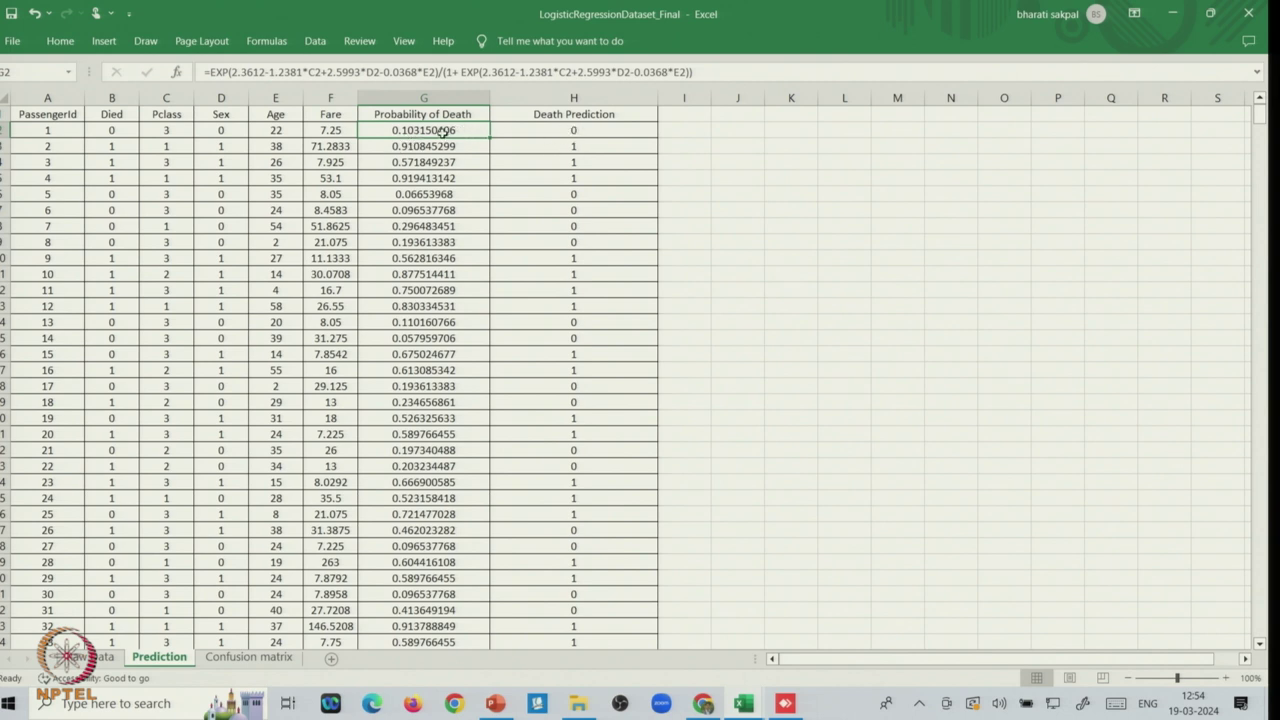
Inspect the Death Prediction formulas of passengers 1 and 2 alongside the death probabilities, consulting the Step 4 slide on probability calculation
click(579, 130)
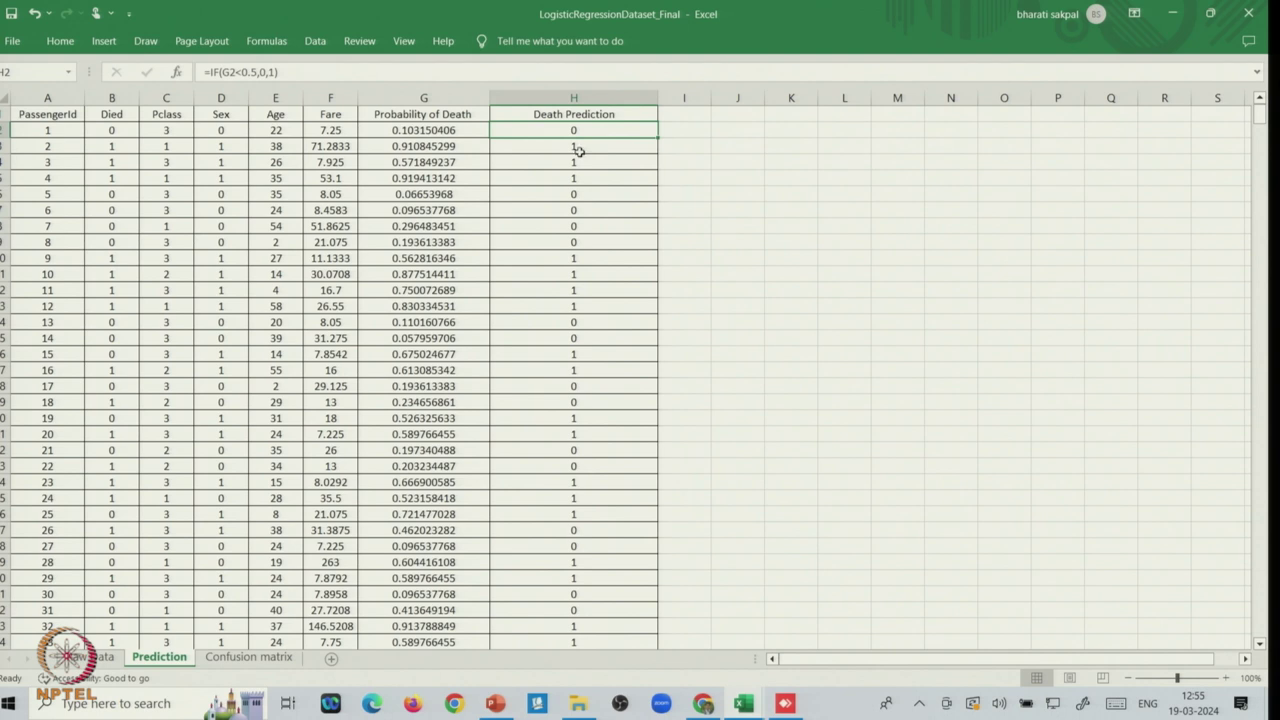
click(410, 147)
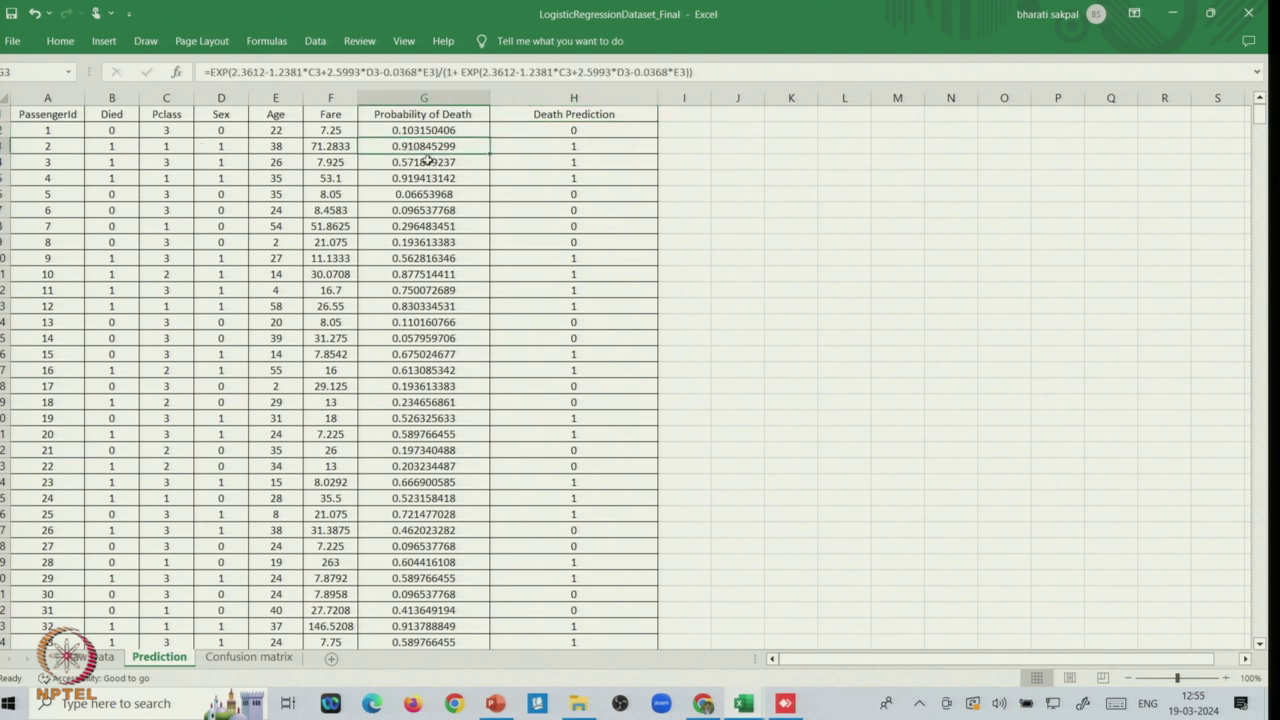
key(alt+Tab)
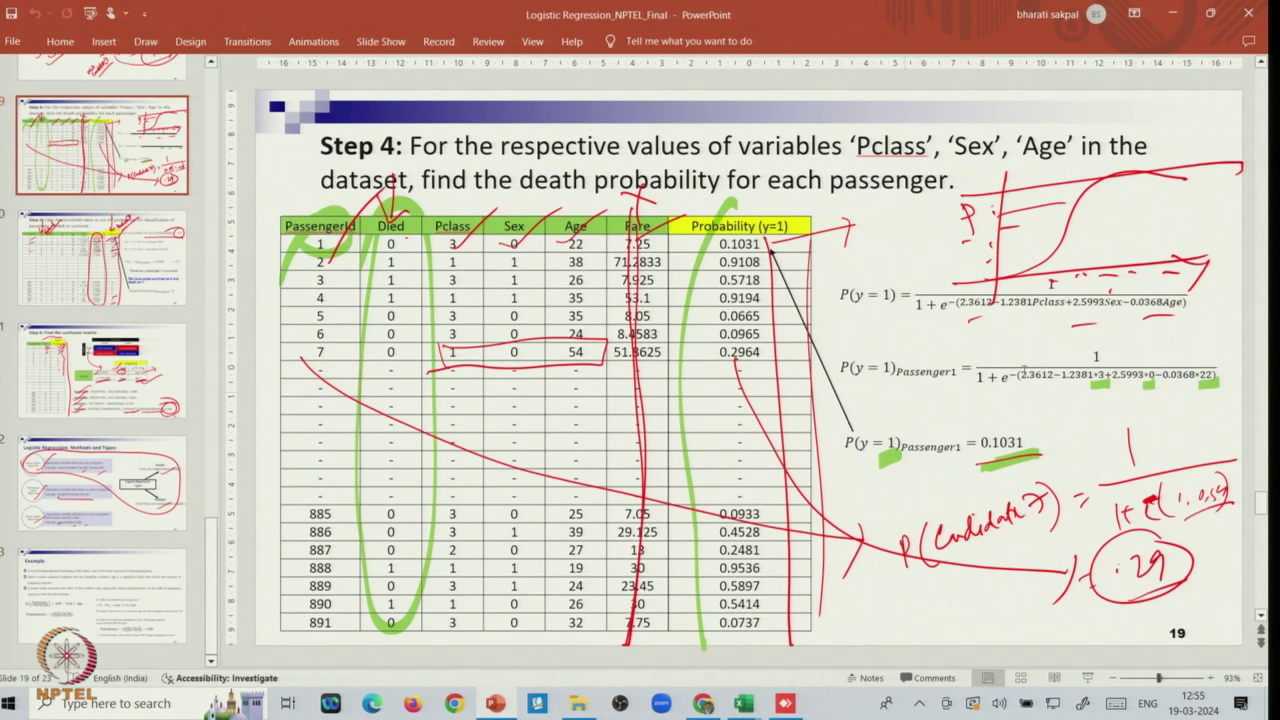
click(1178, 15)
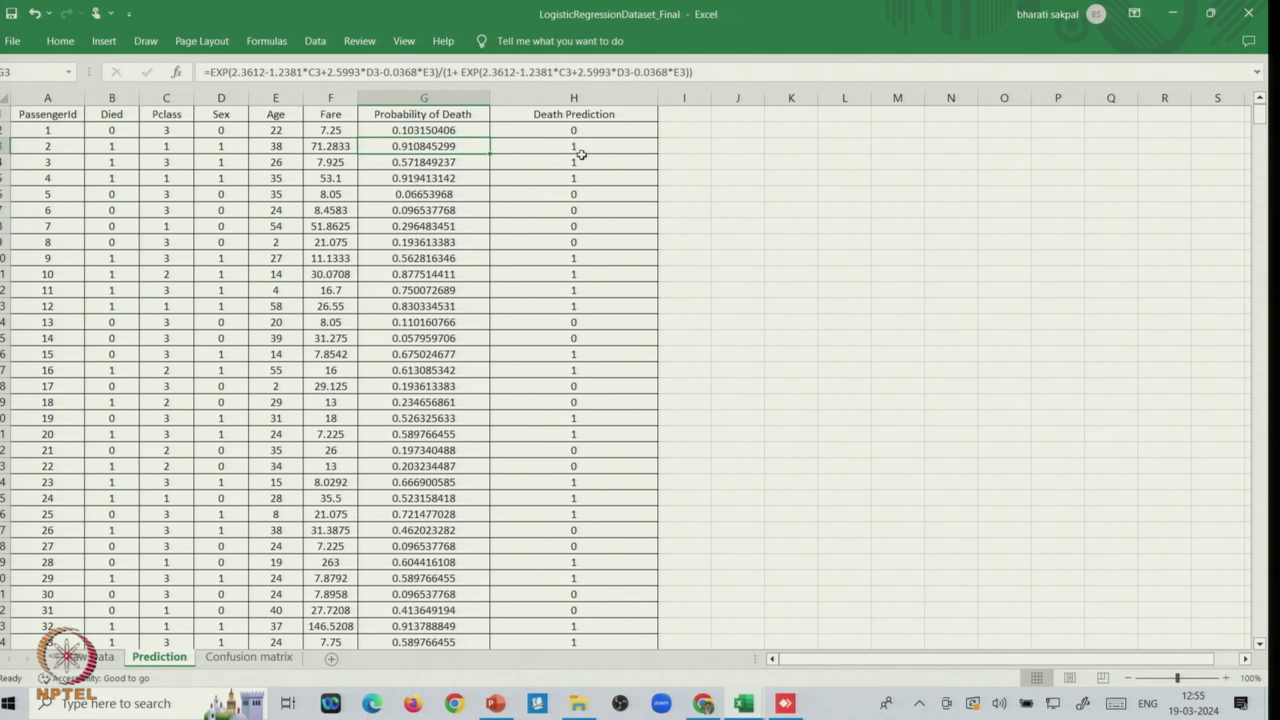
click(583, 147)
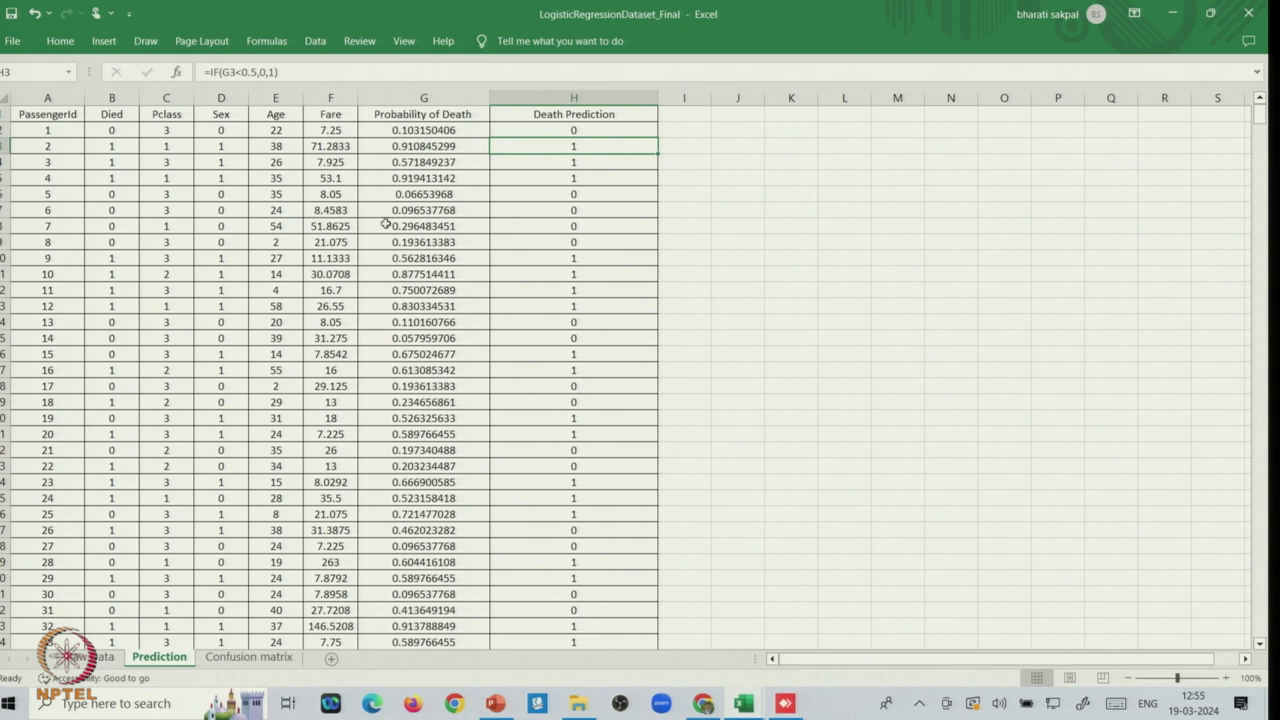
drag(405, 163, 430, 500)
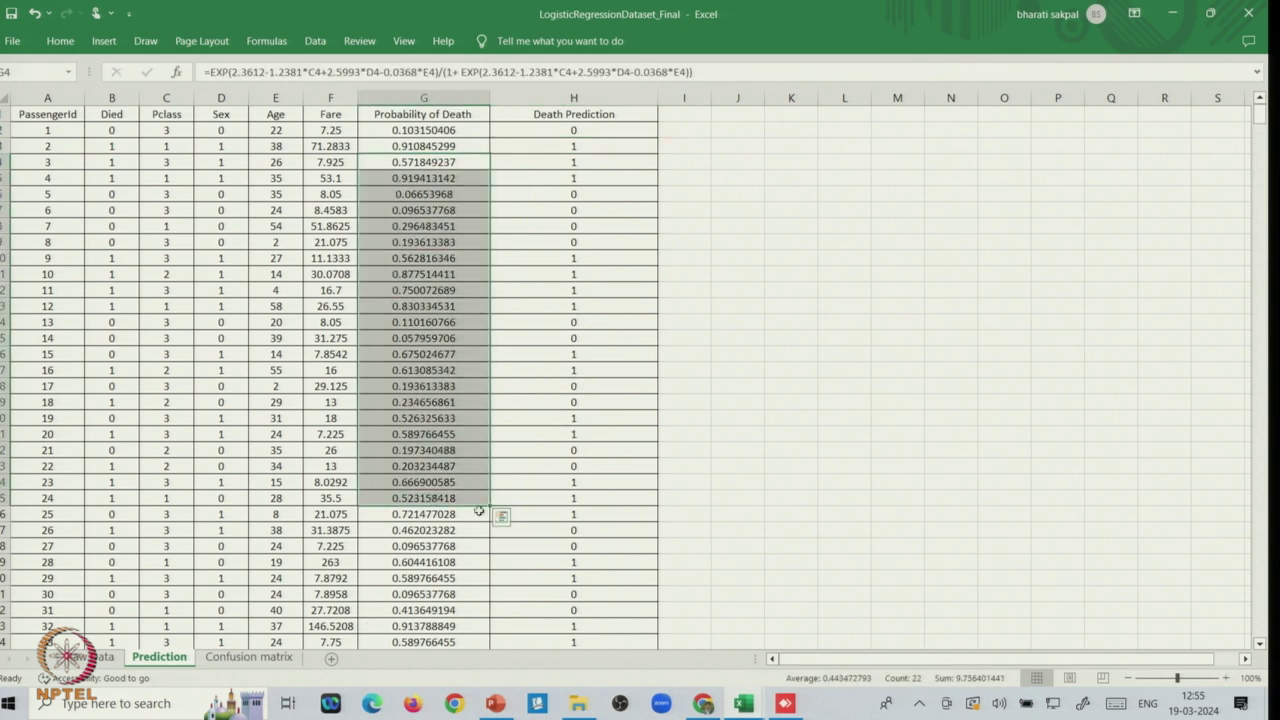
Open the Confusion matrix sheet and compare its Died and Death Prediction columns
click(240, 657)
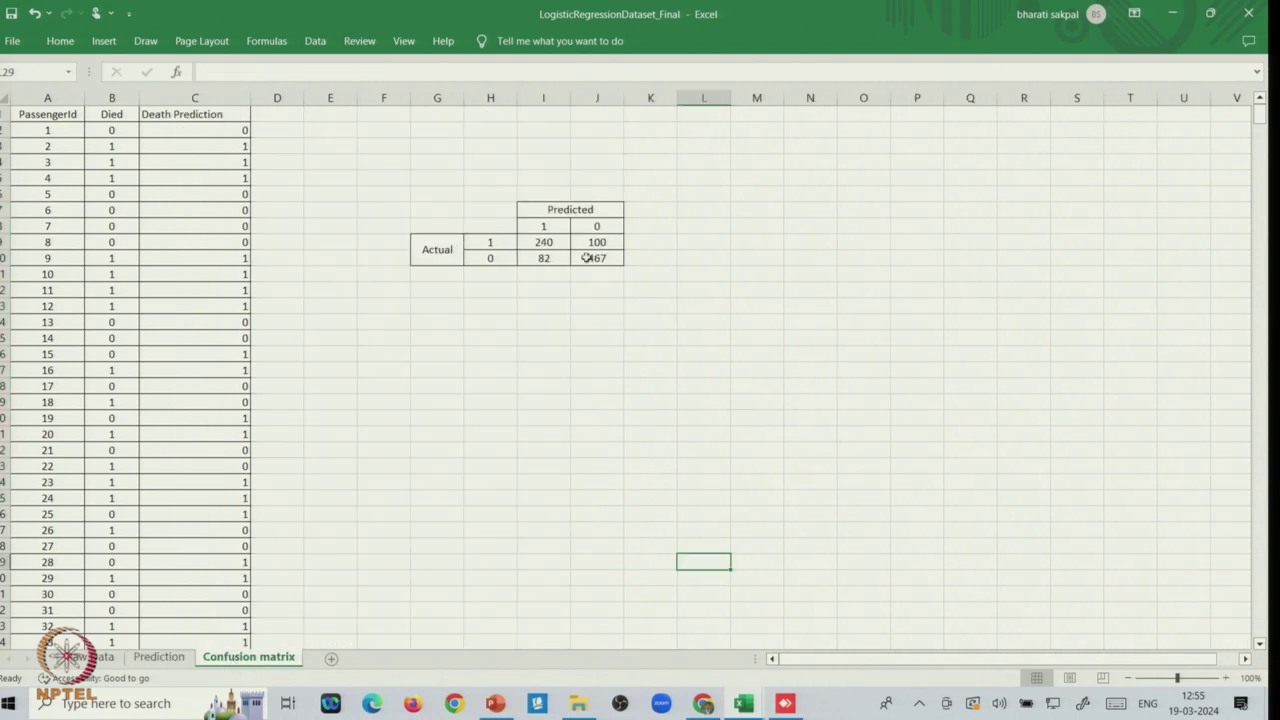
click(205, 117)
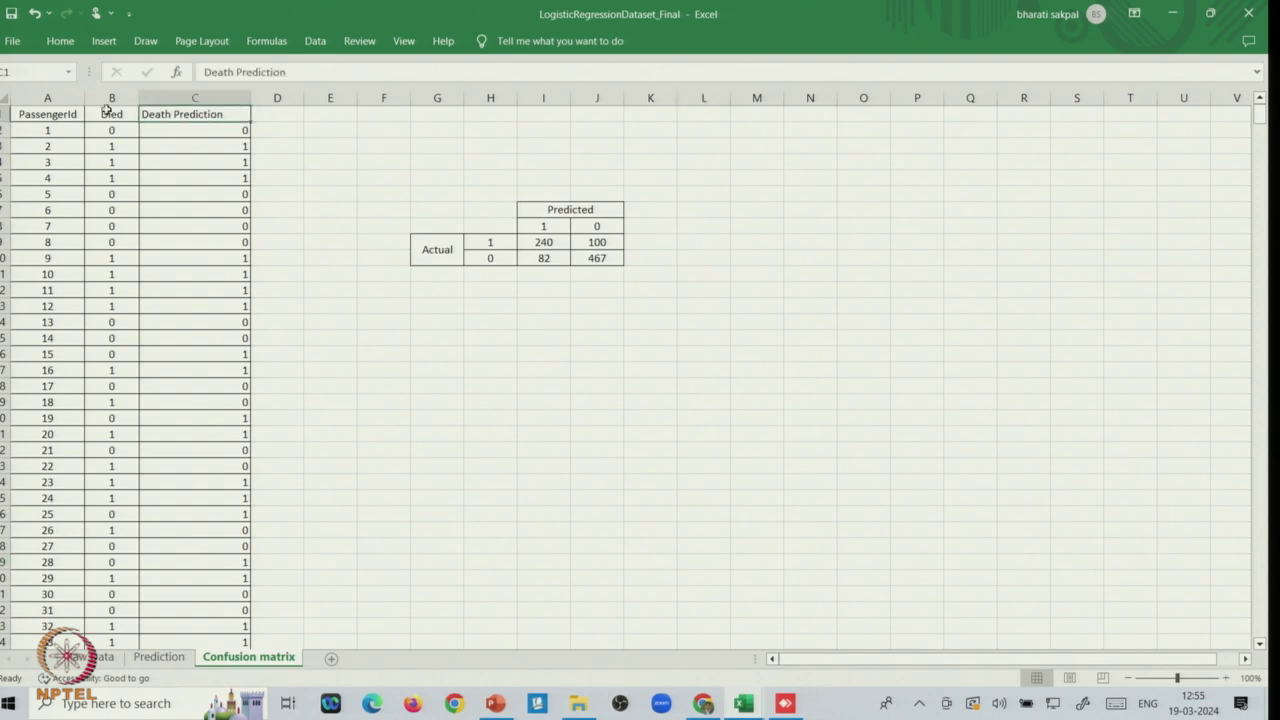
click(107, 114)
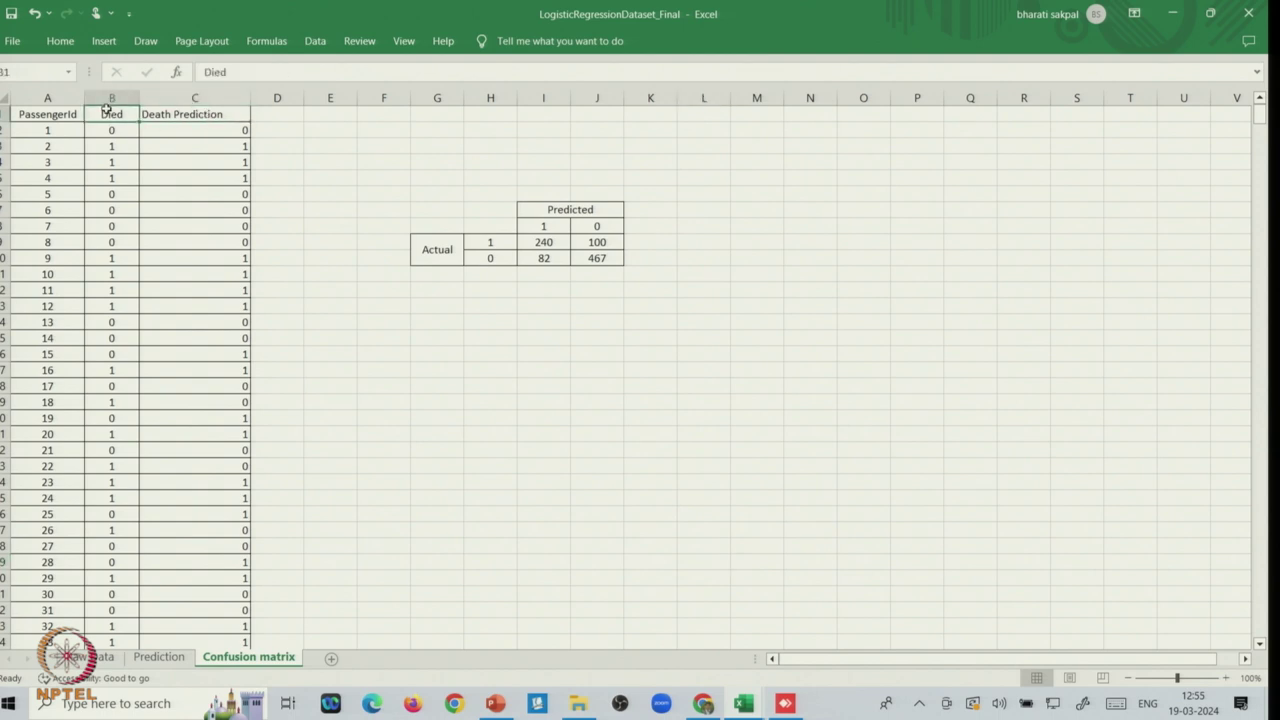
click(219, 116)
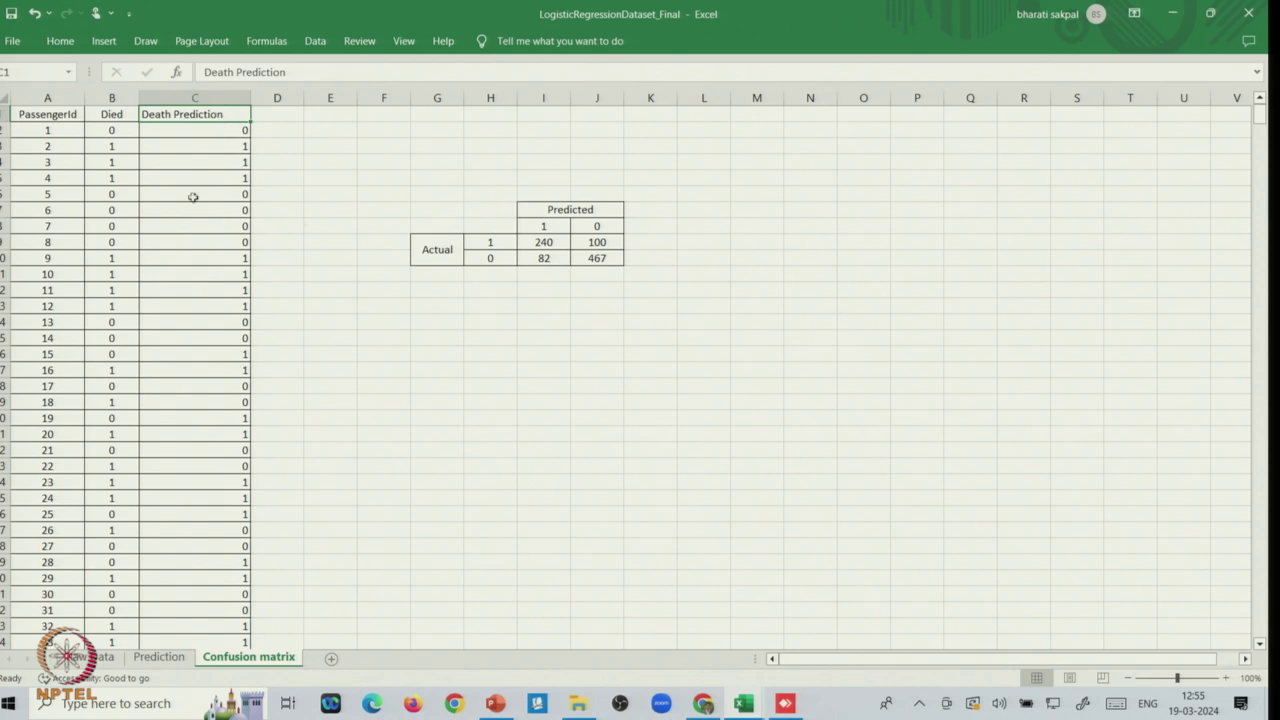
Examine the confusion matrix cell by cell, matching the actual classes 1 and 0 with the predicted classes
click(490, 243)
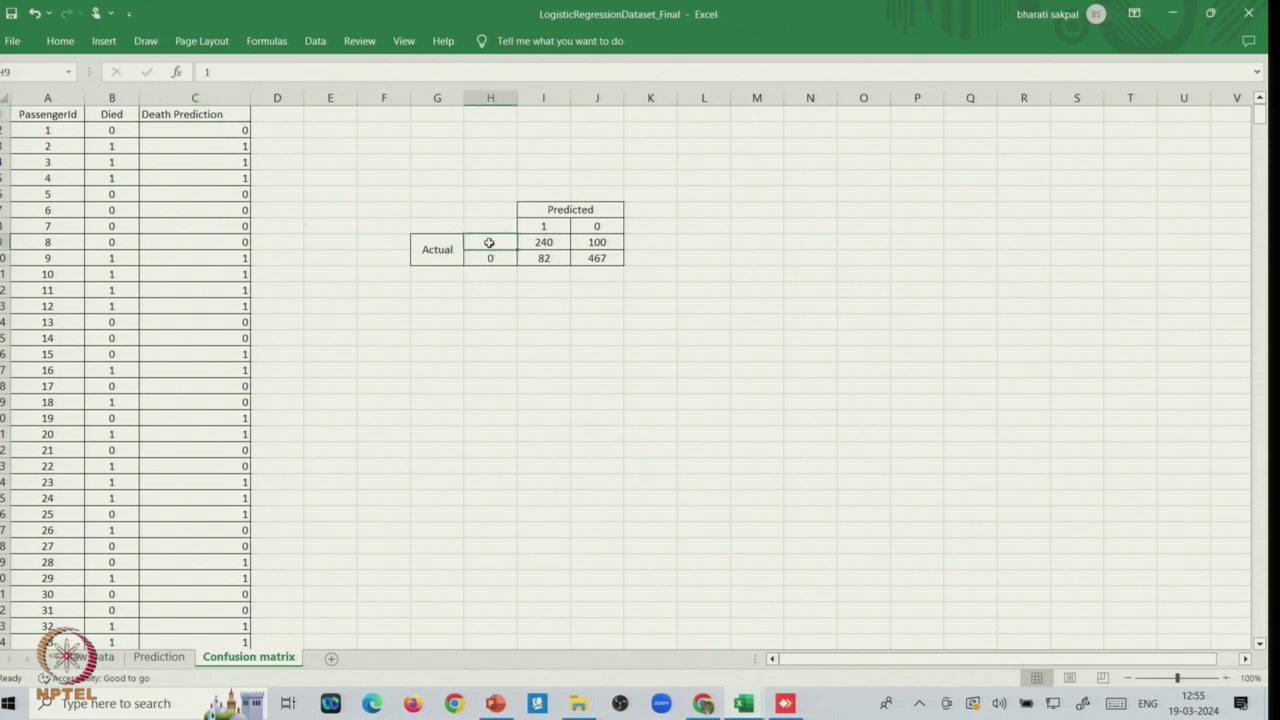
click(546, 227)
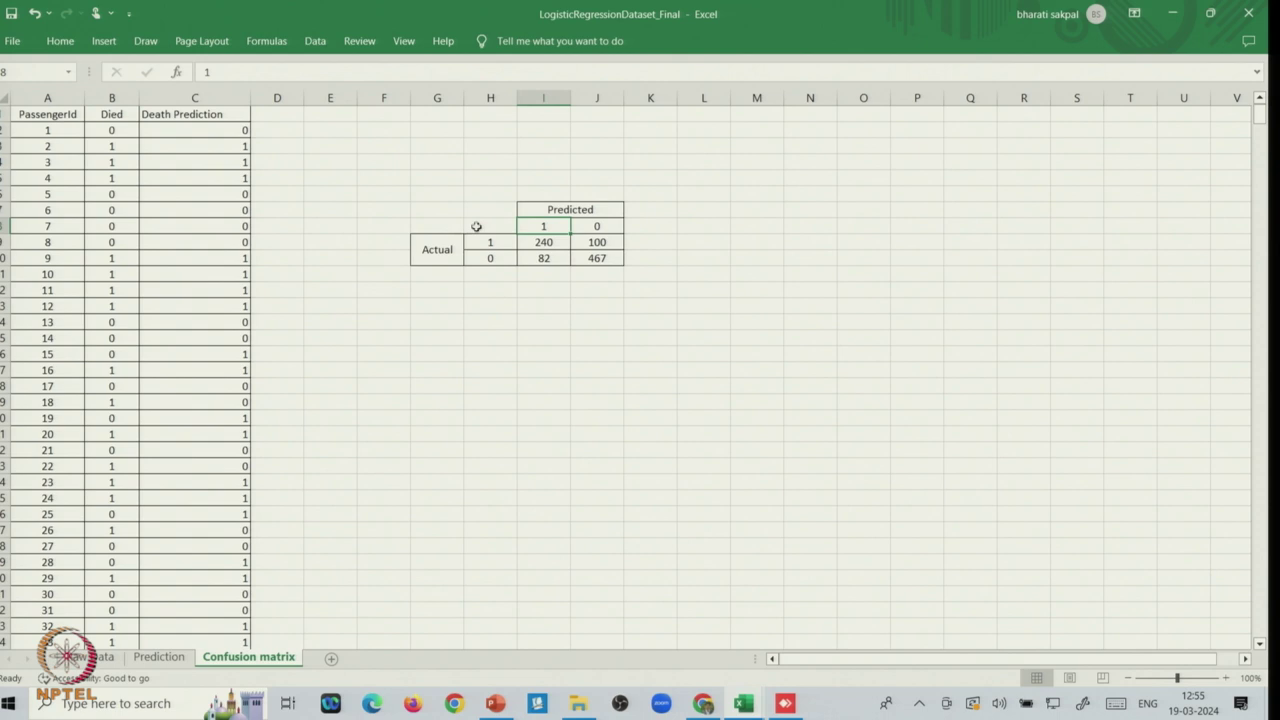
click(546, 243)
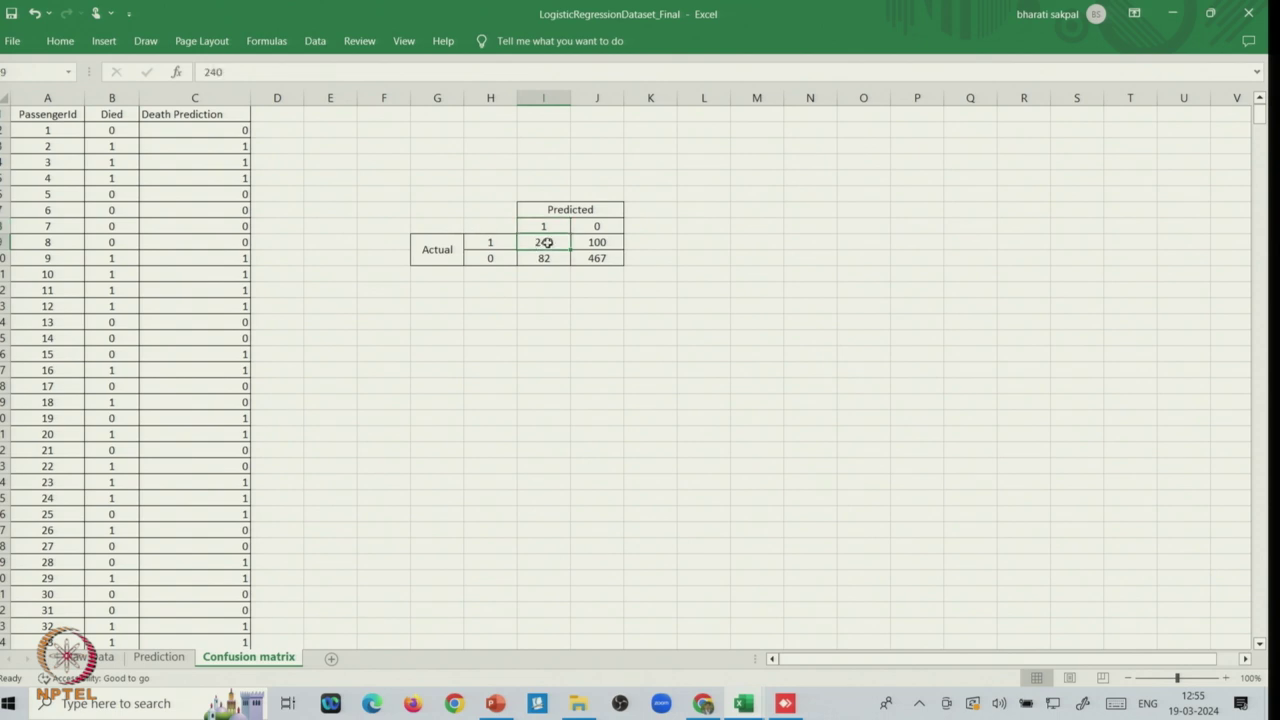
click(481, 242)
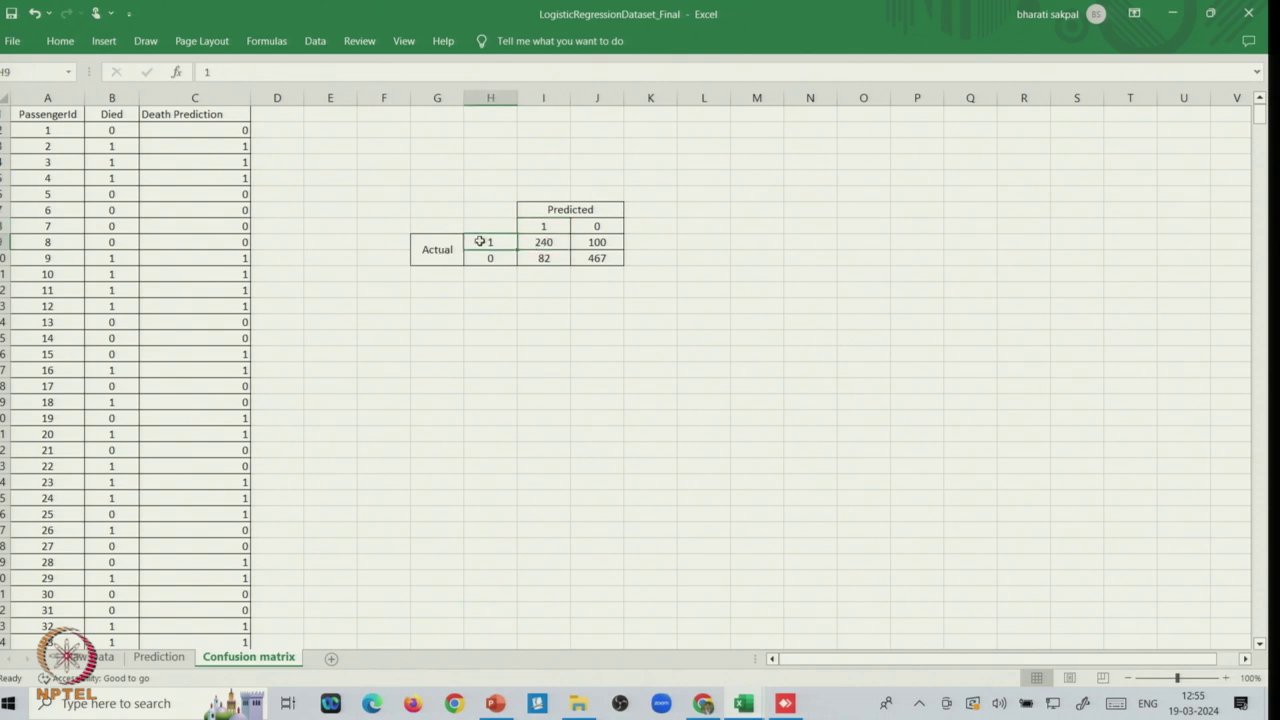
click(606, 243)
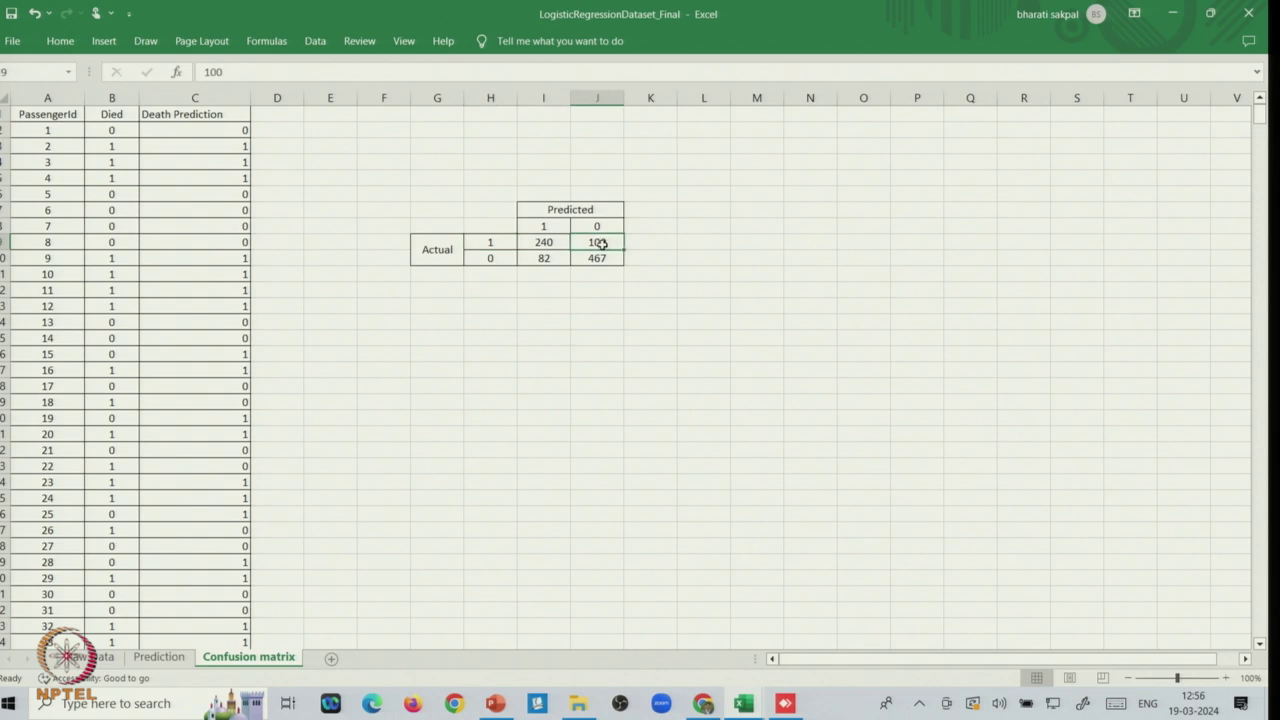
click(480, 259)
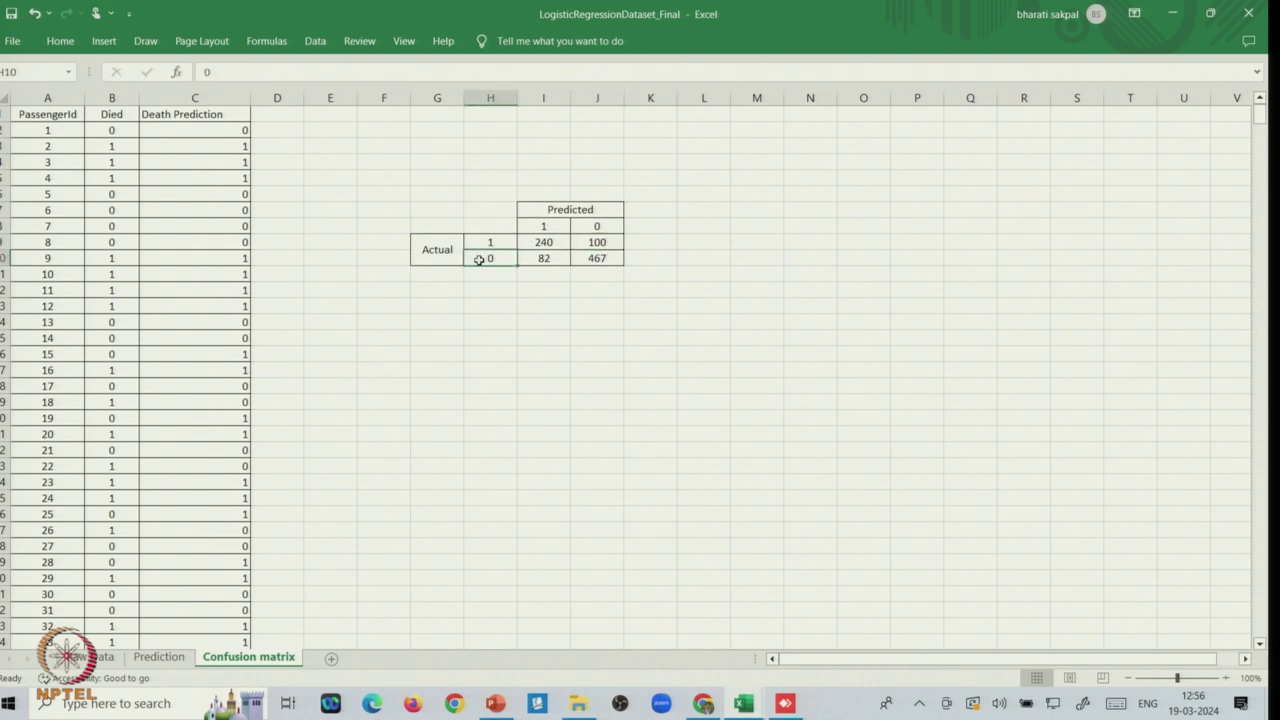
click(599, 261)
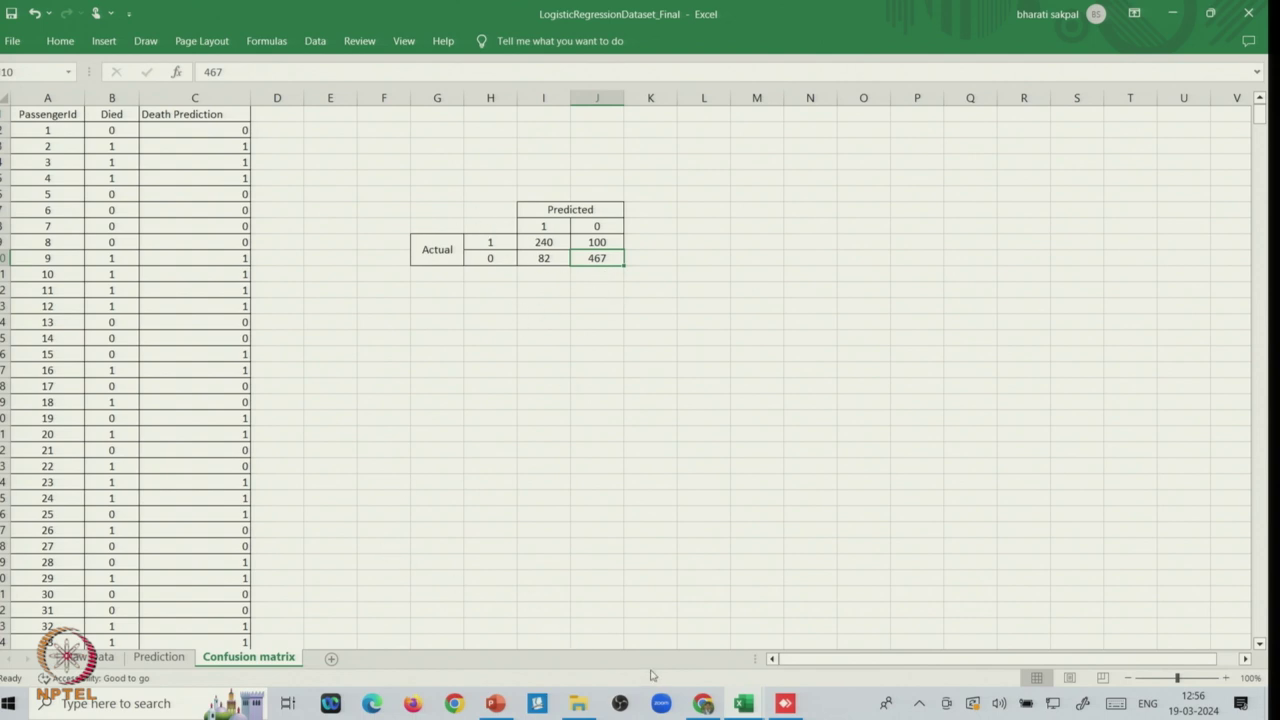
Switch to the workbook "Stattools result including variable Fair" and check the p-value of Fare
click(743, 703)
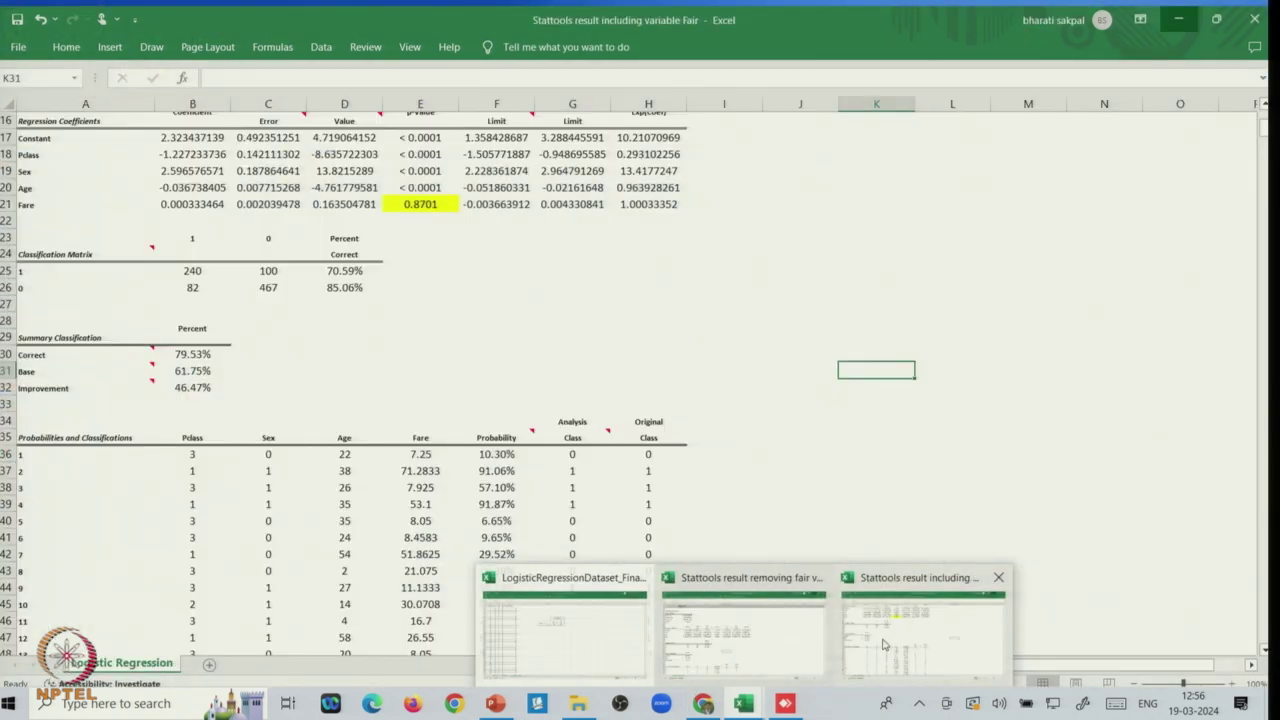
click(920, 630)
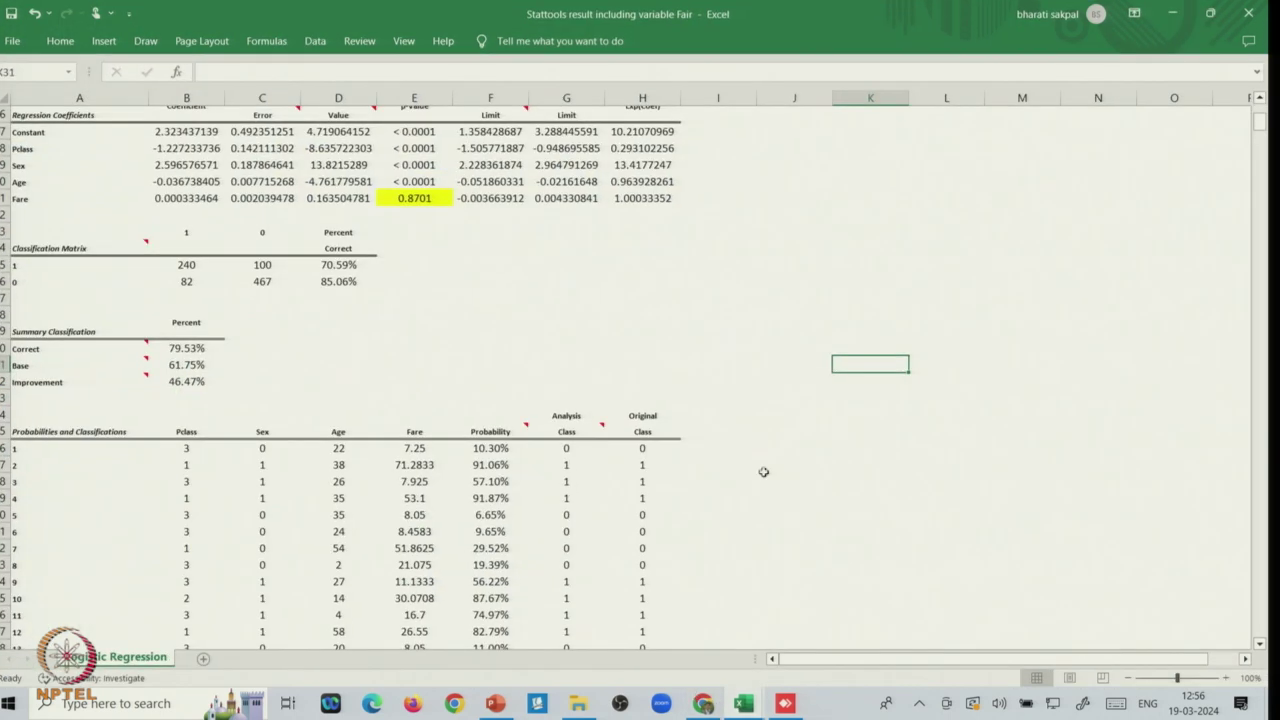
click(428, 200)
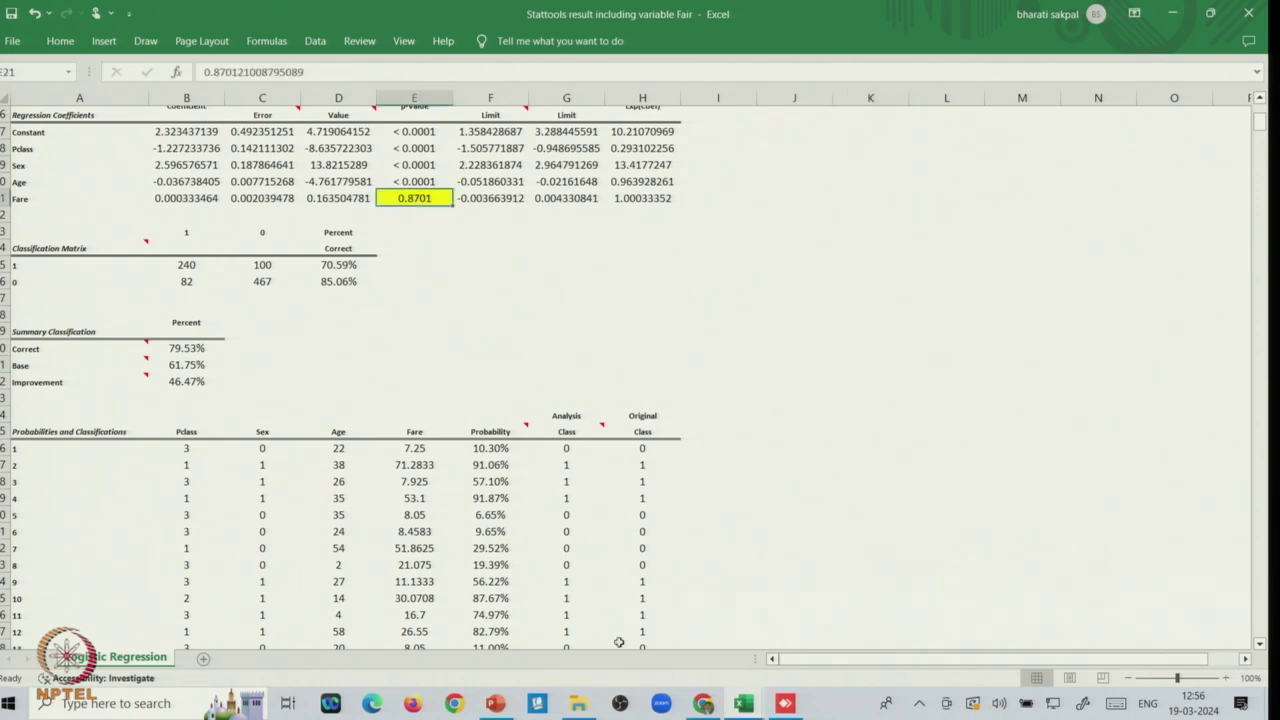
Review the coefficients, classification matrix, correct percentage and passenger probabilities in the workbook "Stattools result removing fair variable"
mouse_move(743, 703)
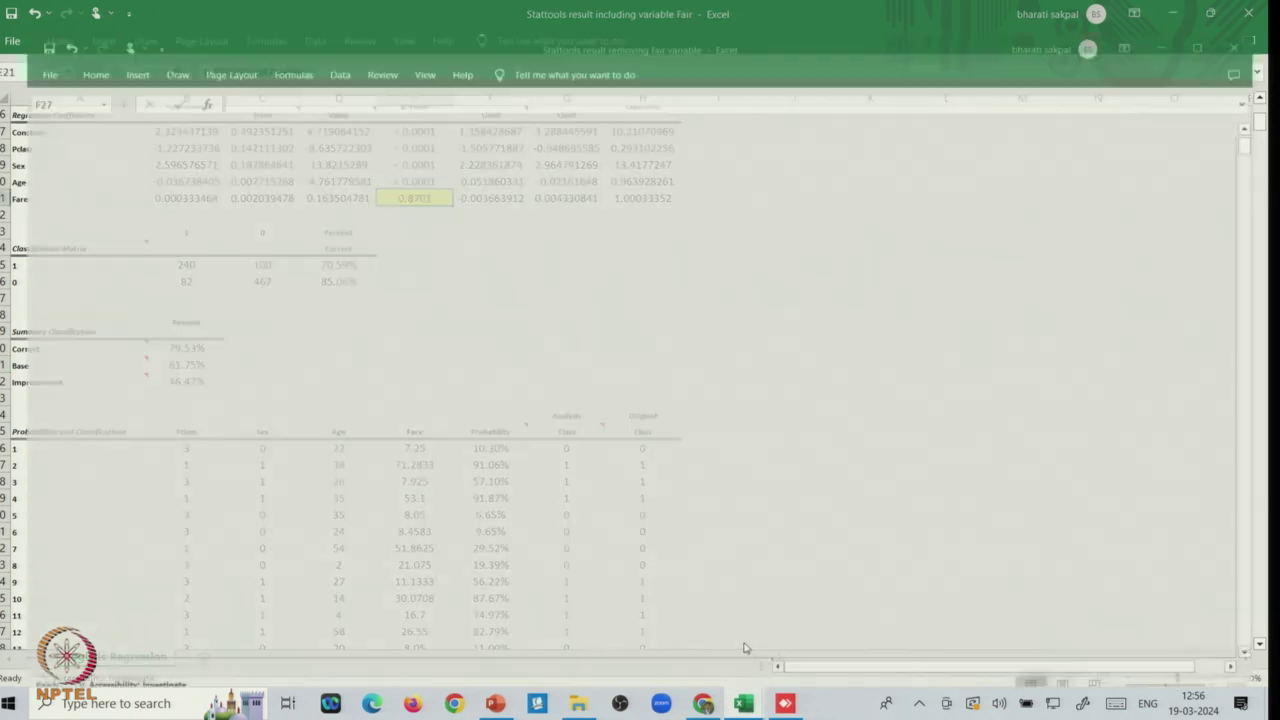
click(752, 652)
click(387, 489)
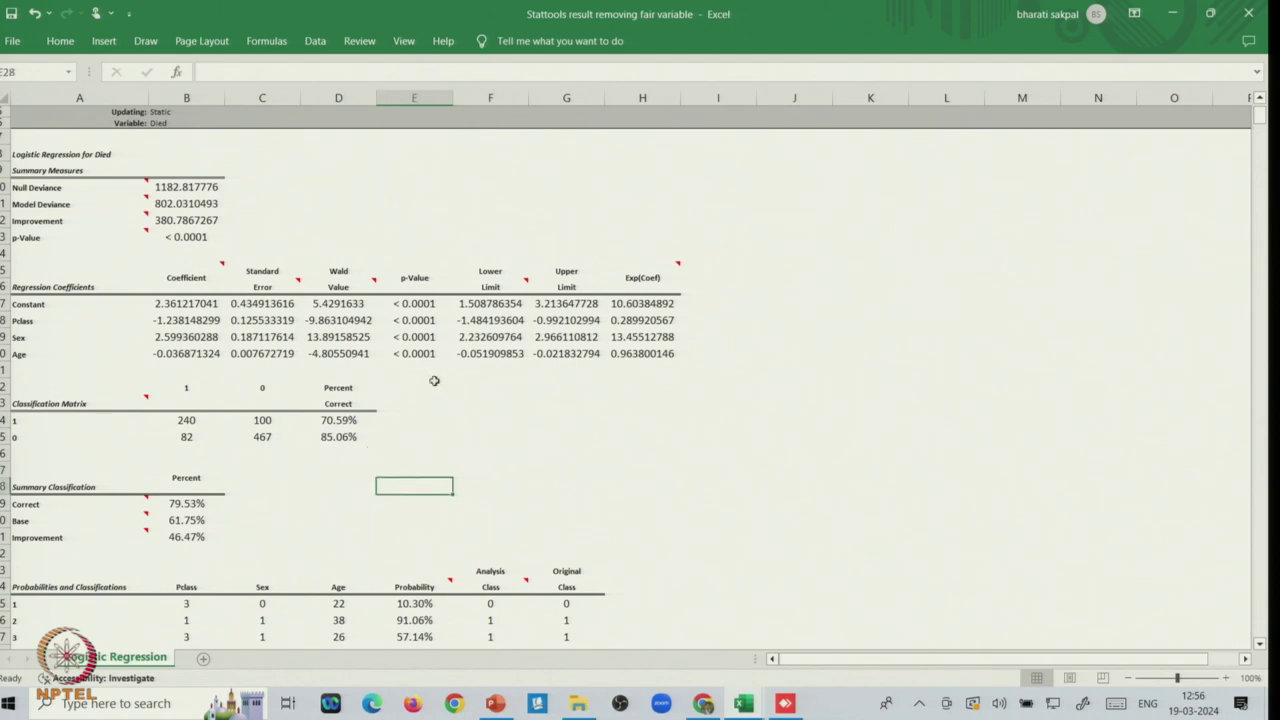
drag(22, 320, 440, 372)
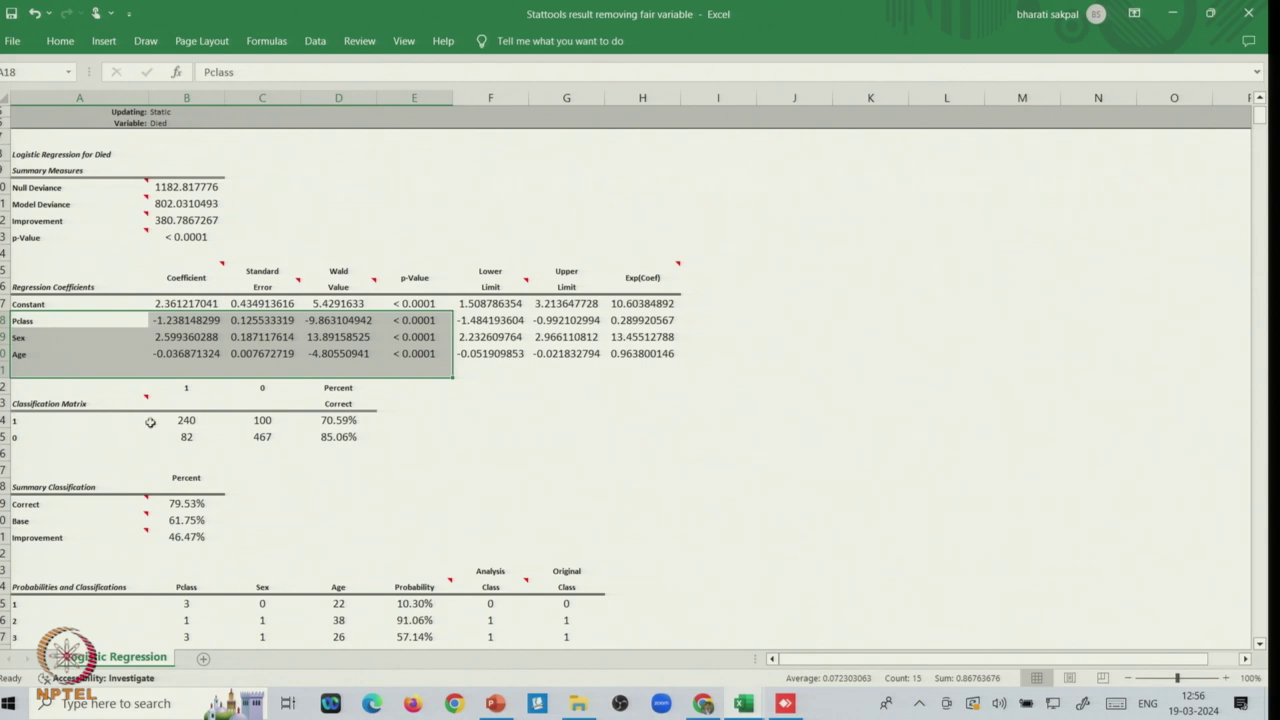
click(186, 422)
click(175, 504)
scroll(312, 533, down, 5)
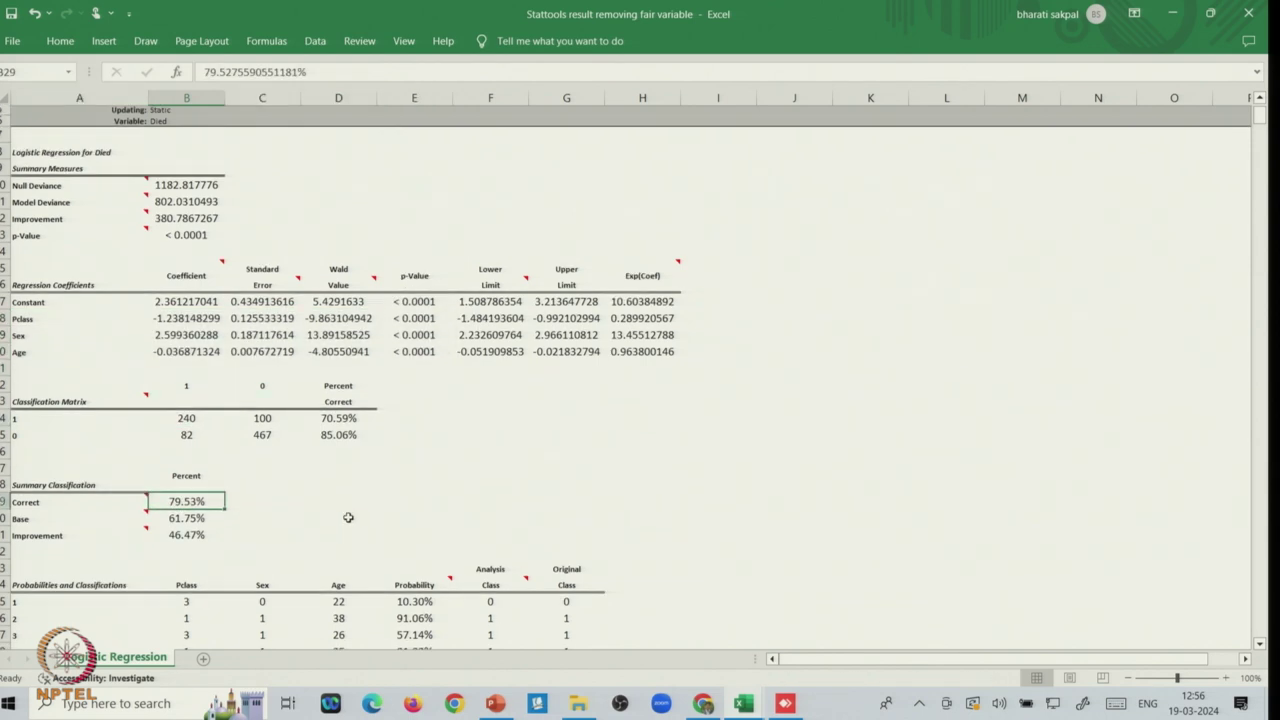
scroll(340, 514, down, 3)
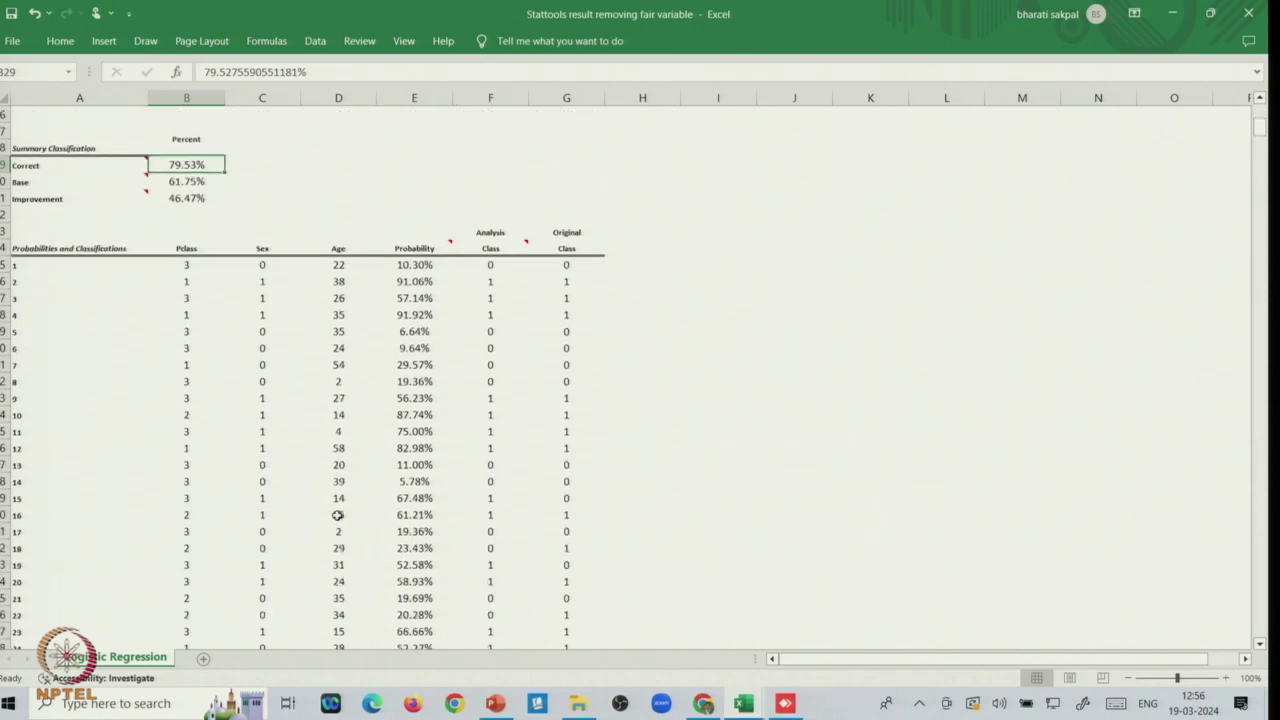
scroll(290, 510, up, 2)
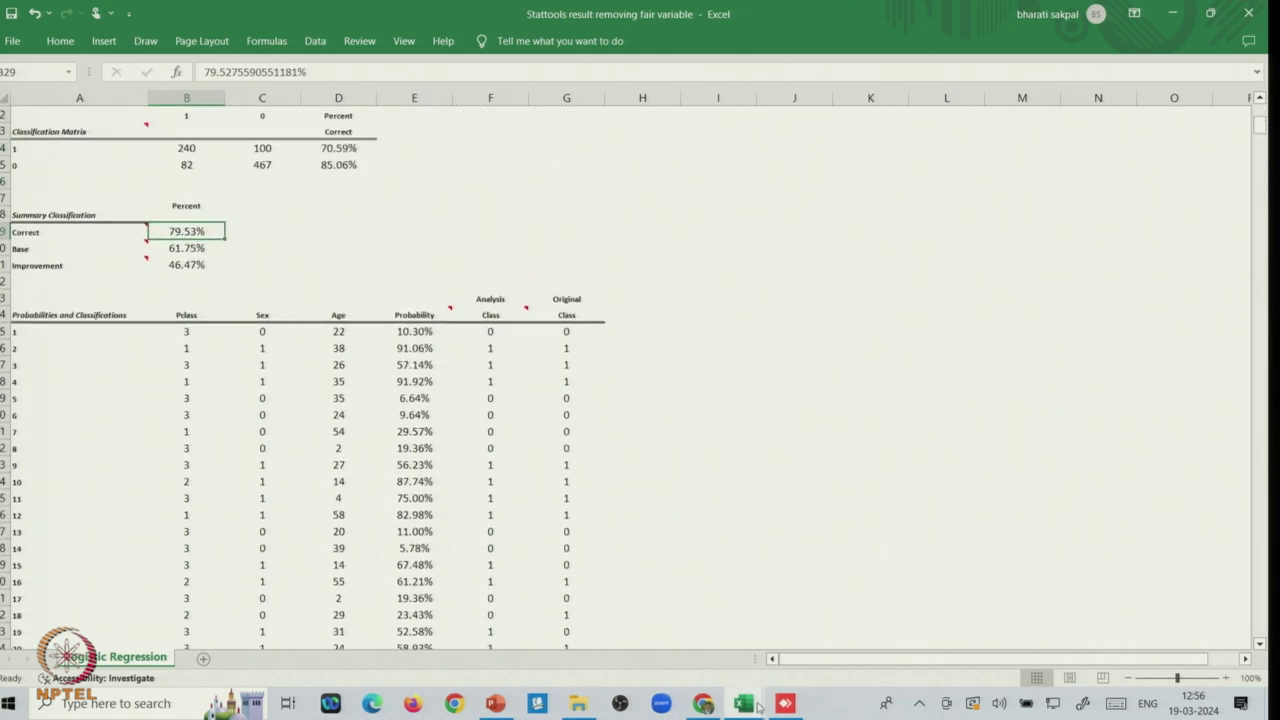
mouse_move(745, 708)
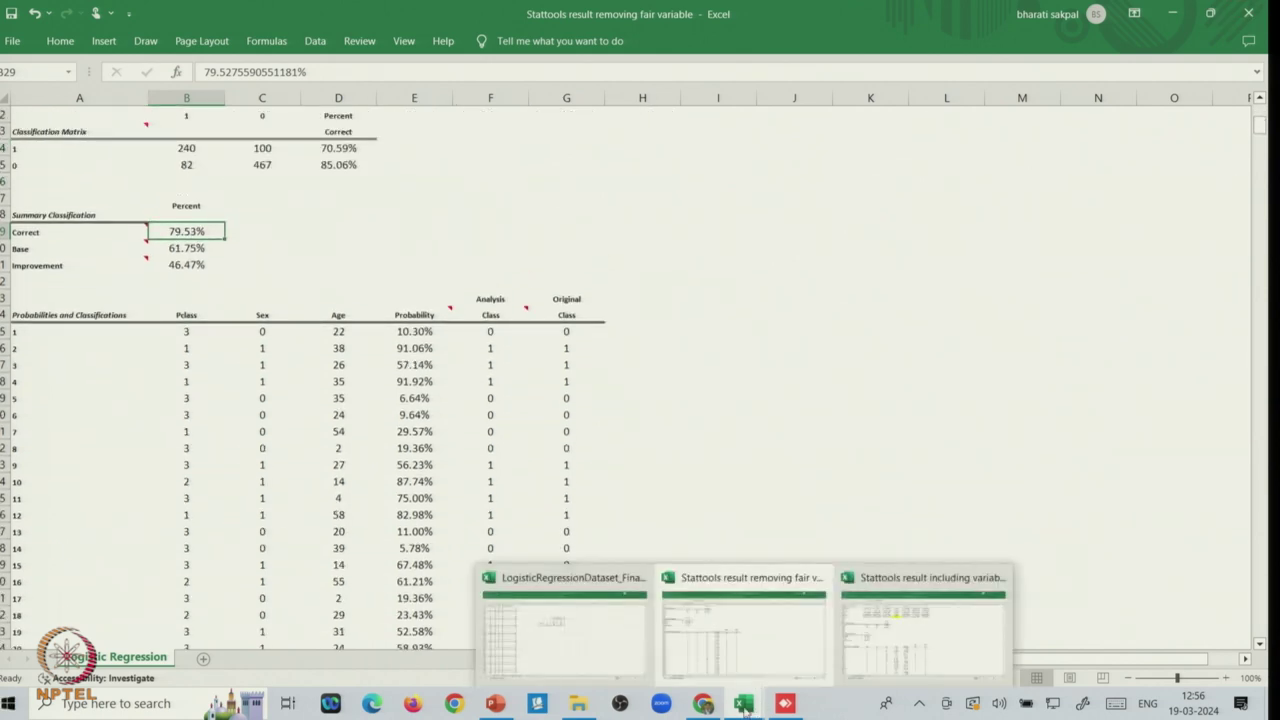